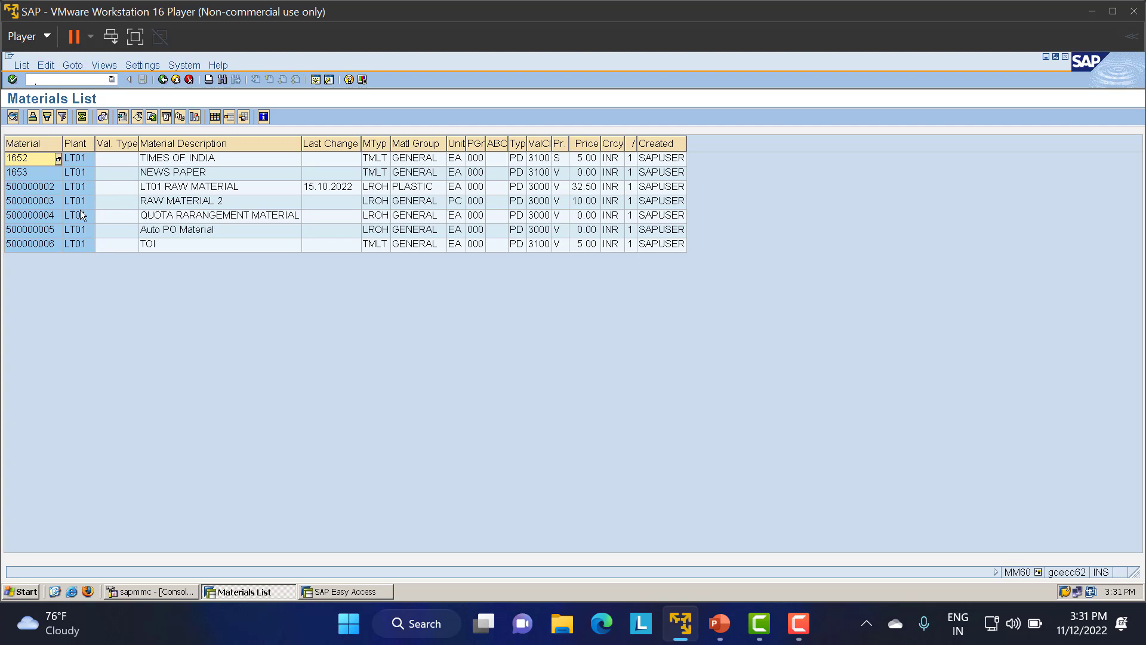
- Pick material 500000003 in the materials list as reference and open purchase order creation with transaction ME21N
left_click(32, 202)
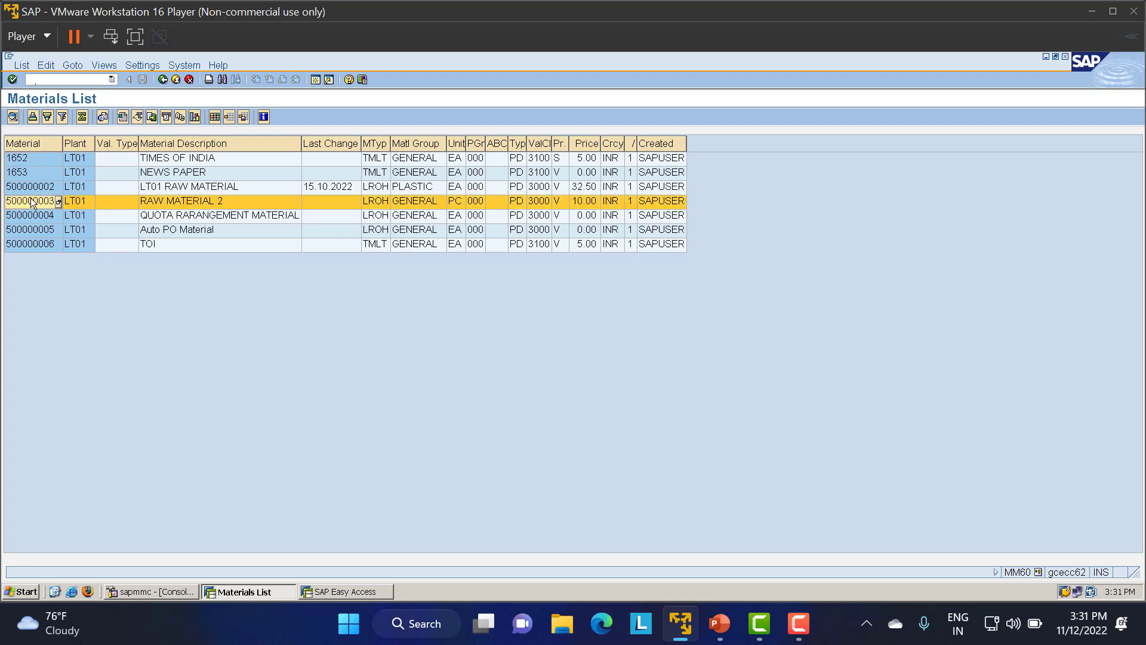
left_click(33, 204)
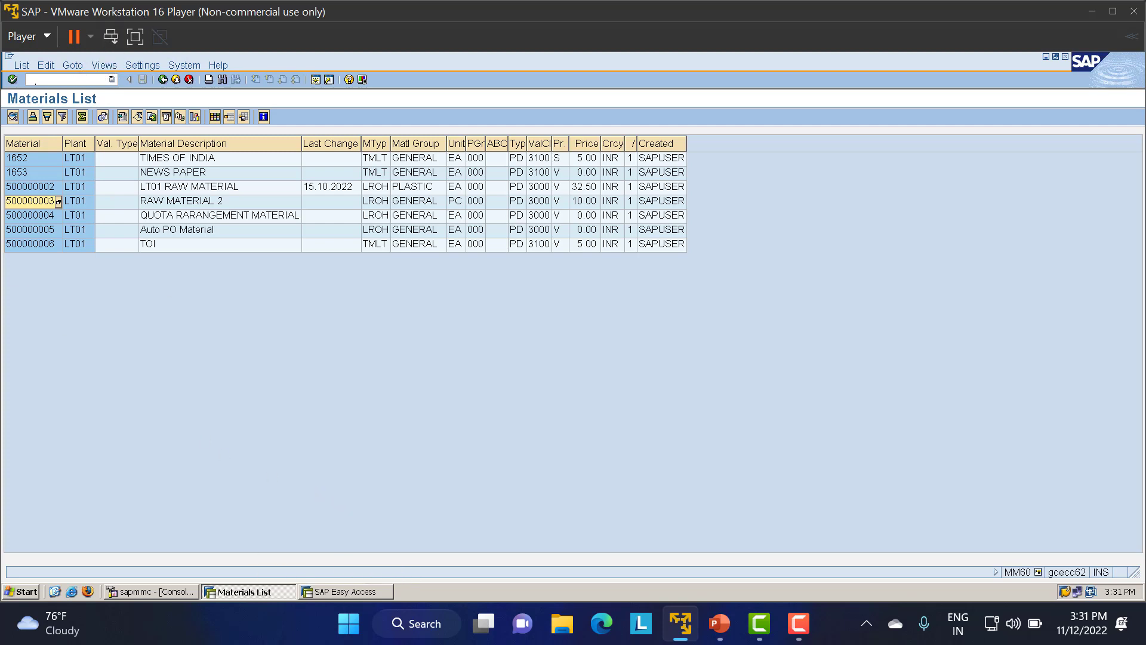
left_click(70, 80)
type("/NME21N")
key("Return")
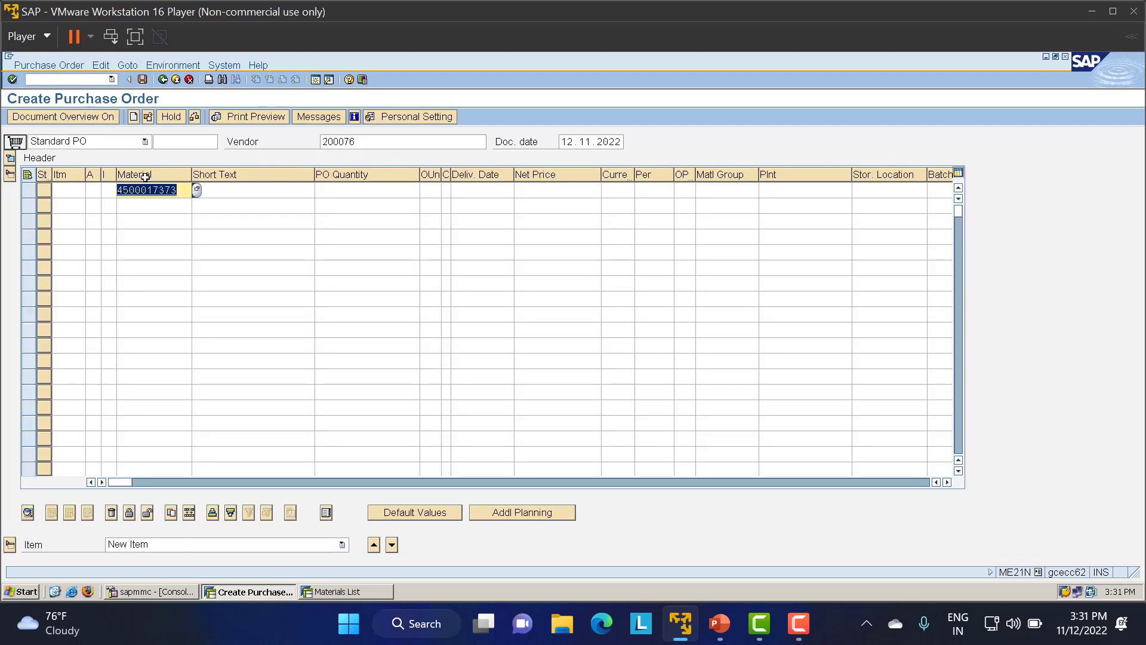
- Enter an order item for material 500000003 with quantity 100, plant LT01 and storage location LT01
type("500000003")
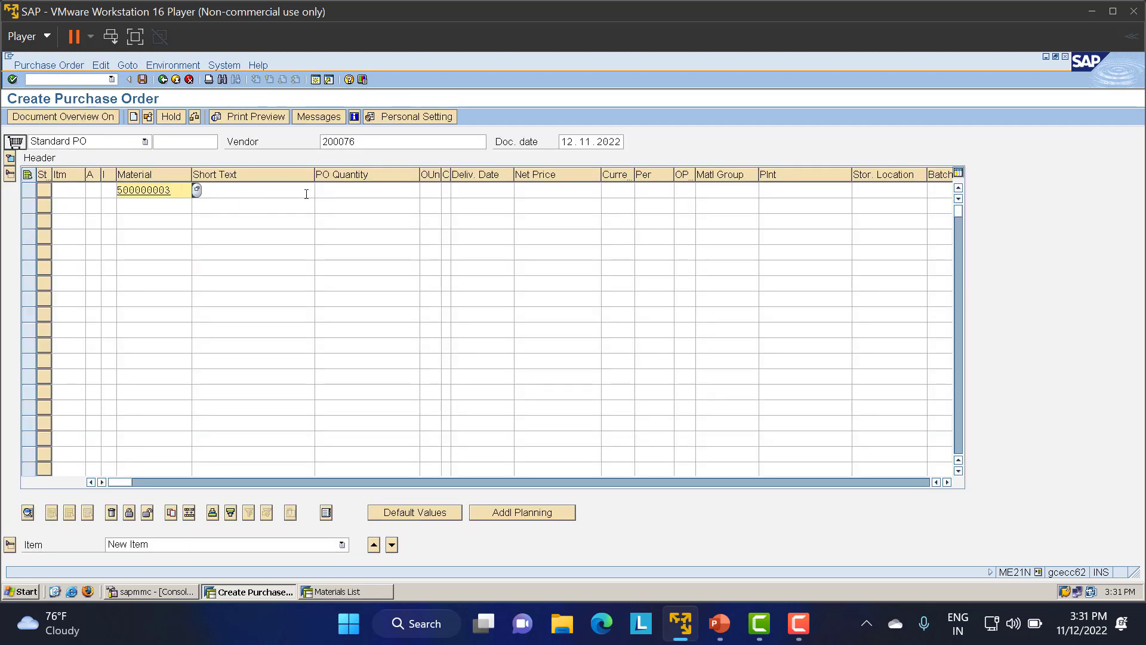
left_click(351, 189)
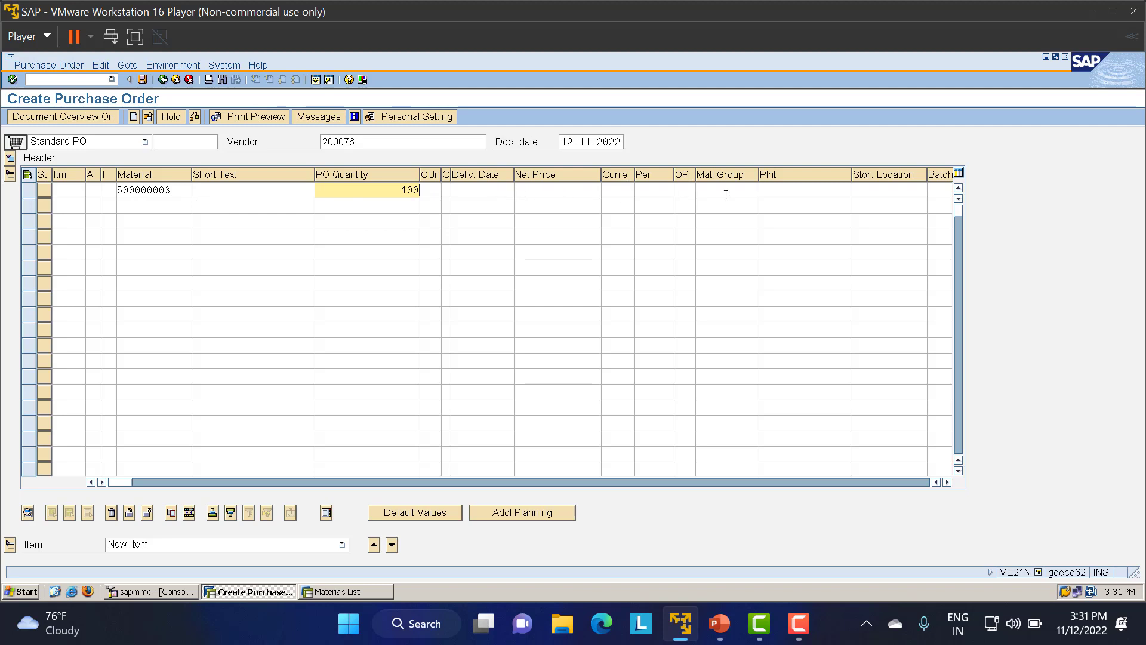
left_click(773, 189)
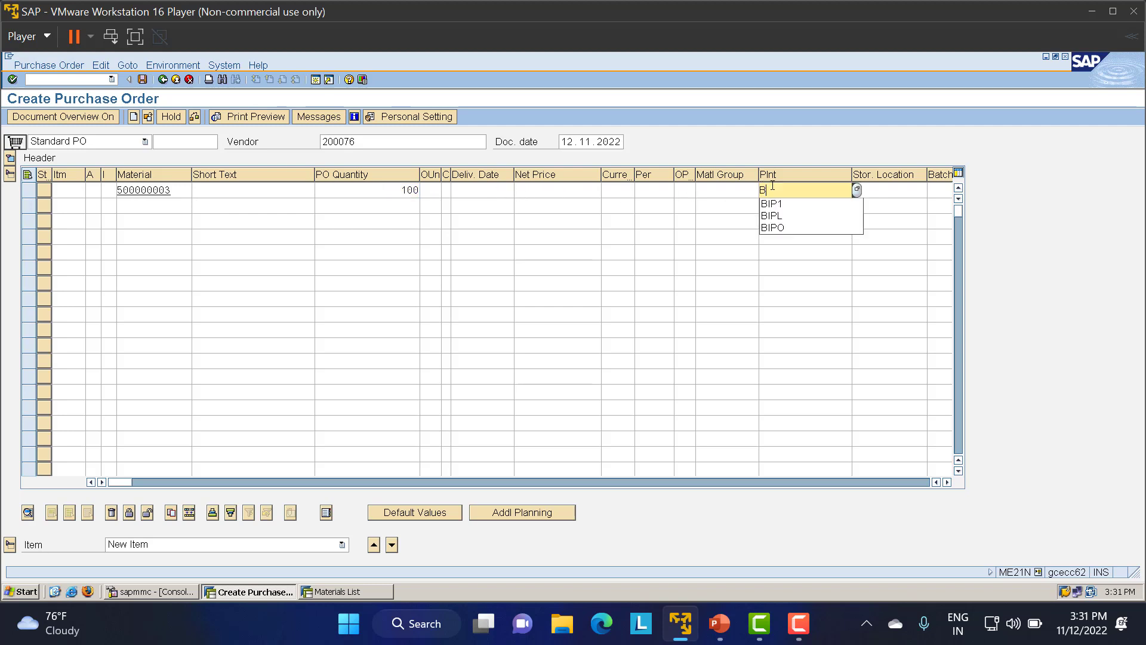
type("LT01")
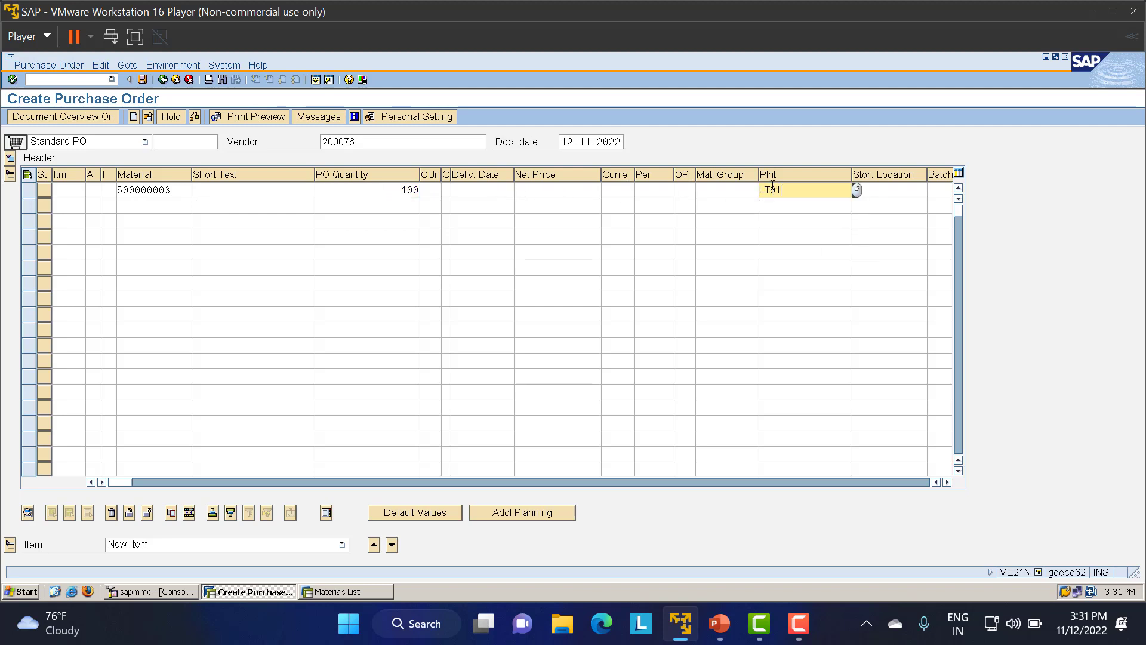
key("Tab")
type("LT01")
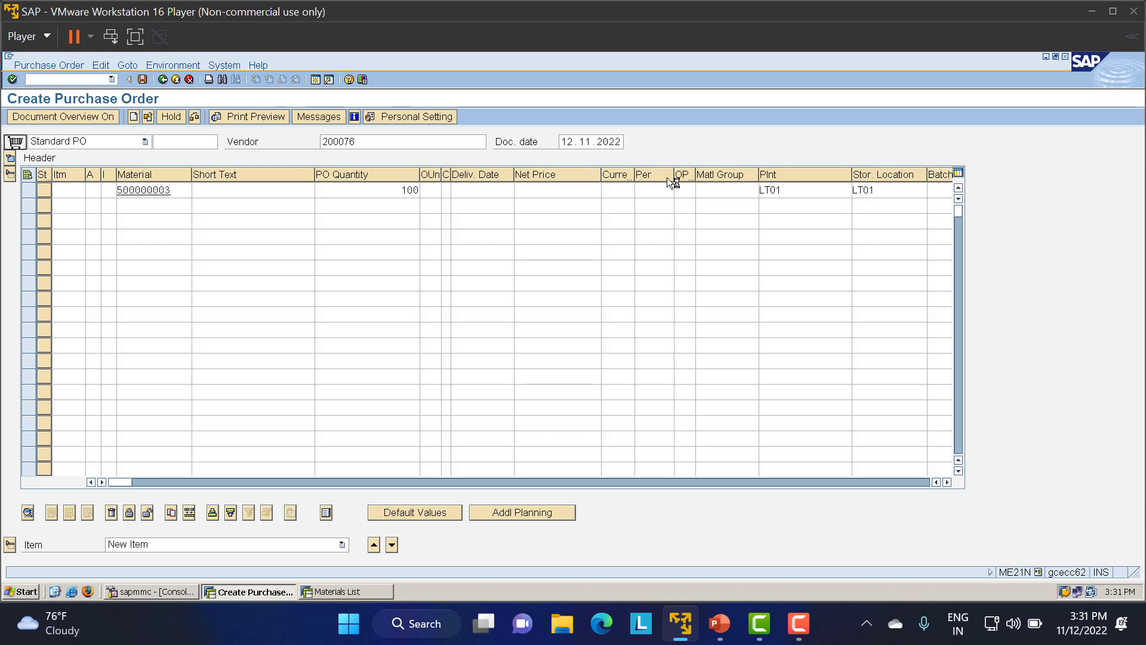
key("Return")
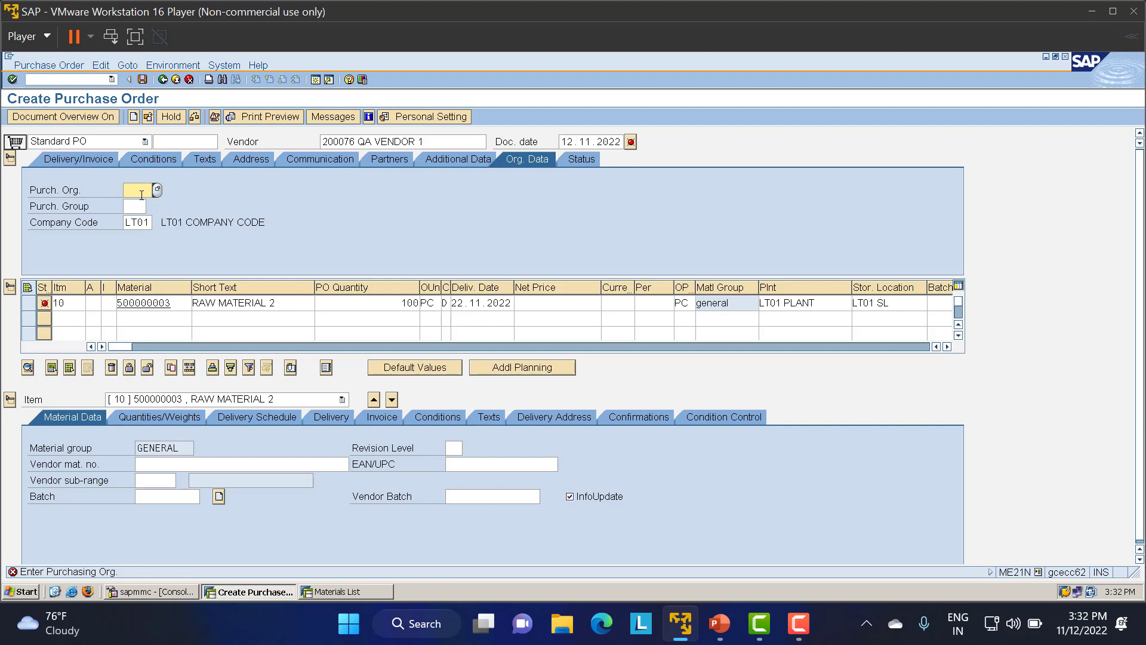
- Assign purchasing organization LT01 and purchasing group 000 in the purchase order header
left_click(139, 191)
left_click(136, 205)
left_click(136, 206)
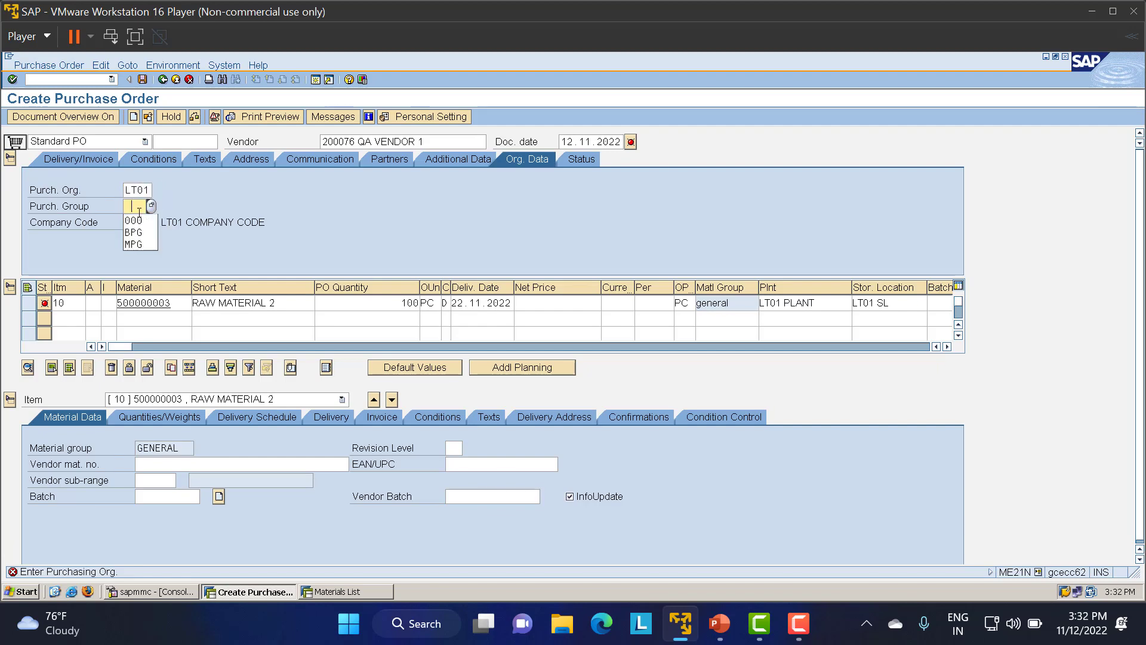
left_click(139, 220)
key("Return")
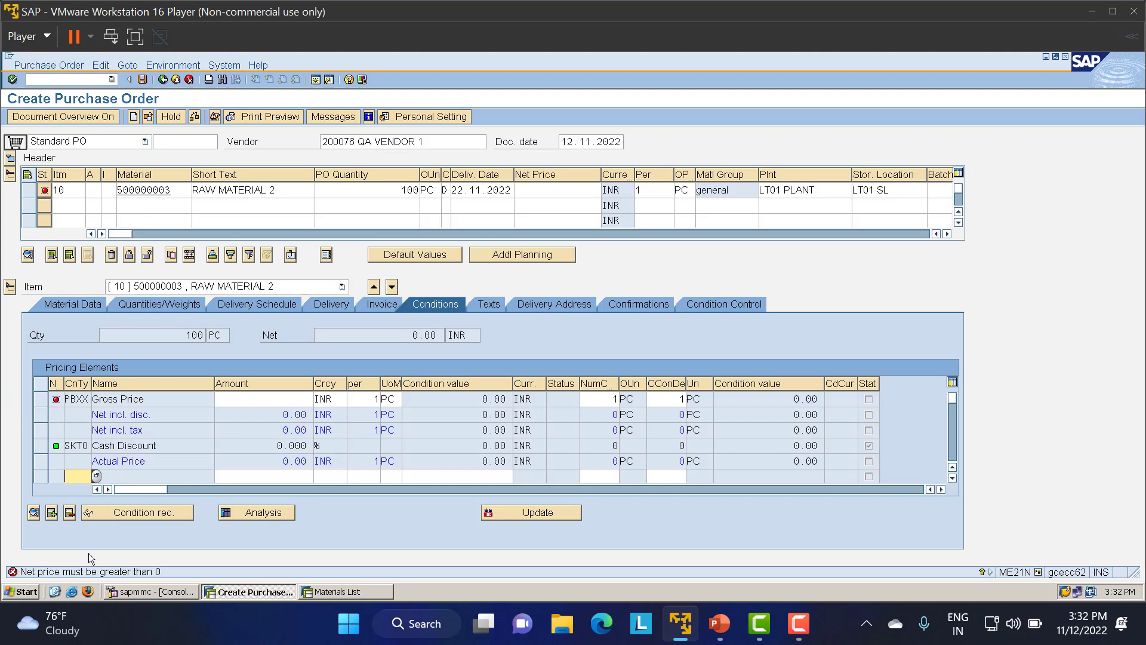
- Set the item's net price to 1000 INR, and save the purchase order after checking it
left_click(553, 189)
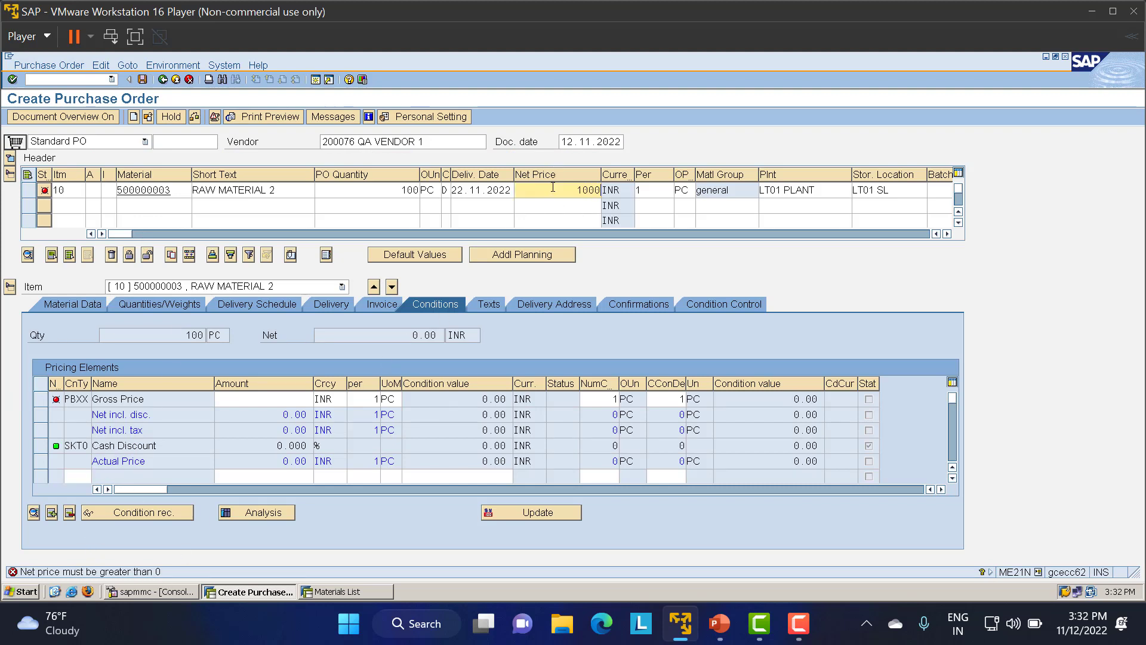
key("Return")
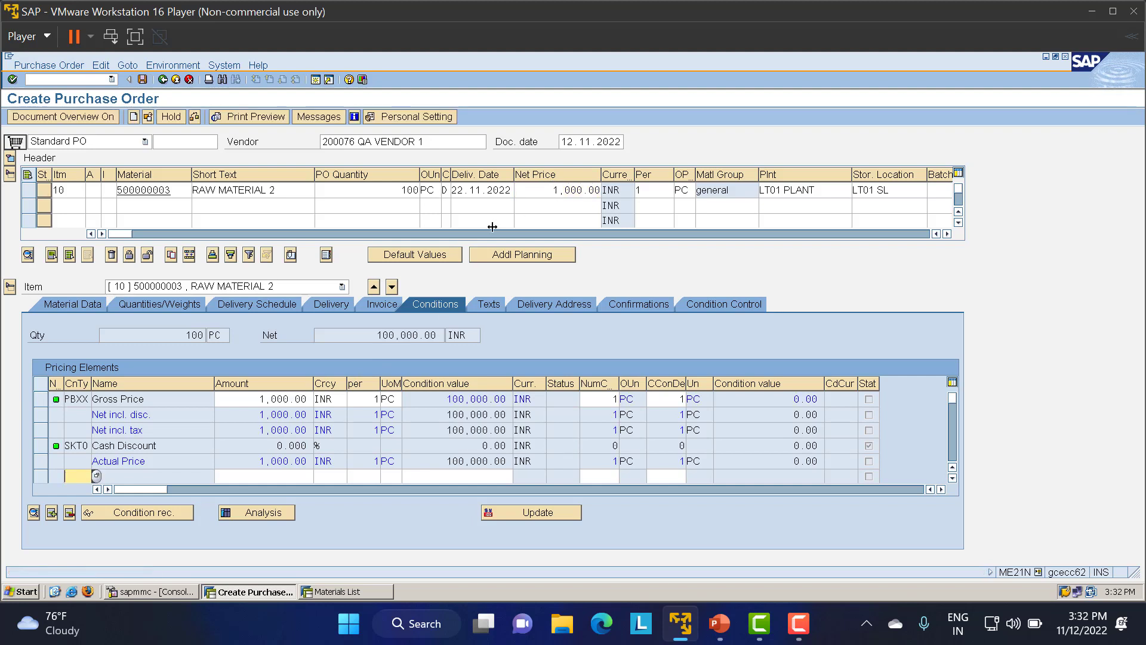
left_click(196, 118)
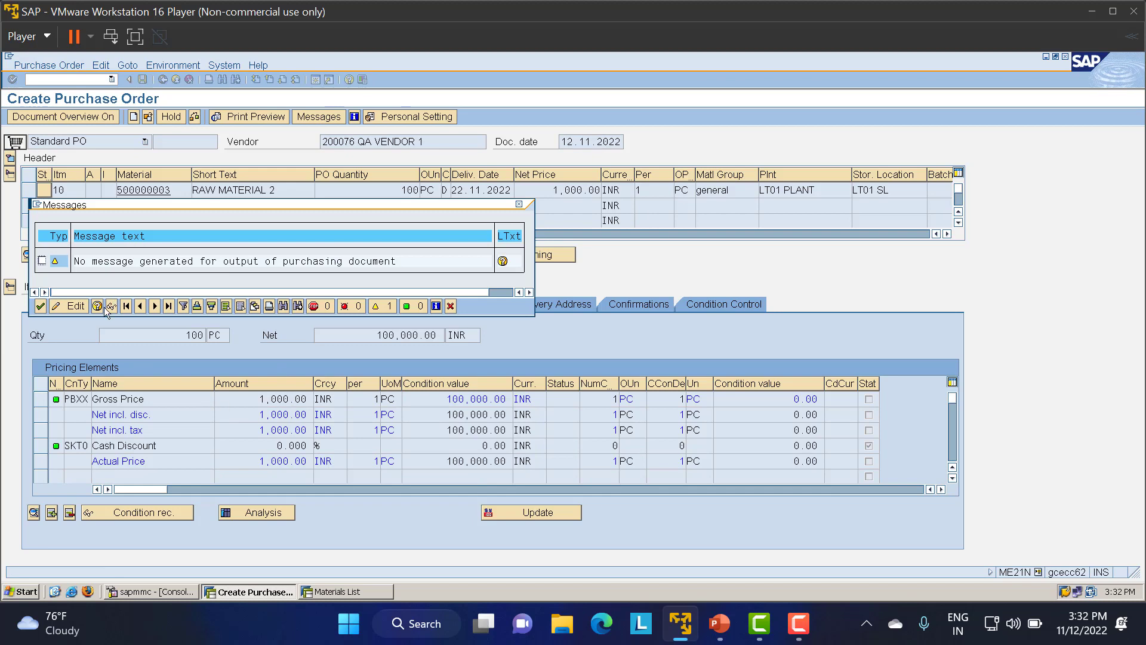
left_click(40, 307)
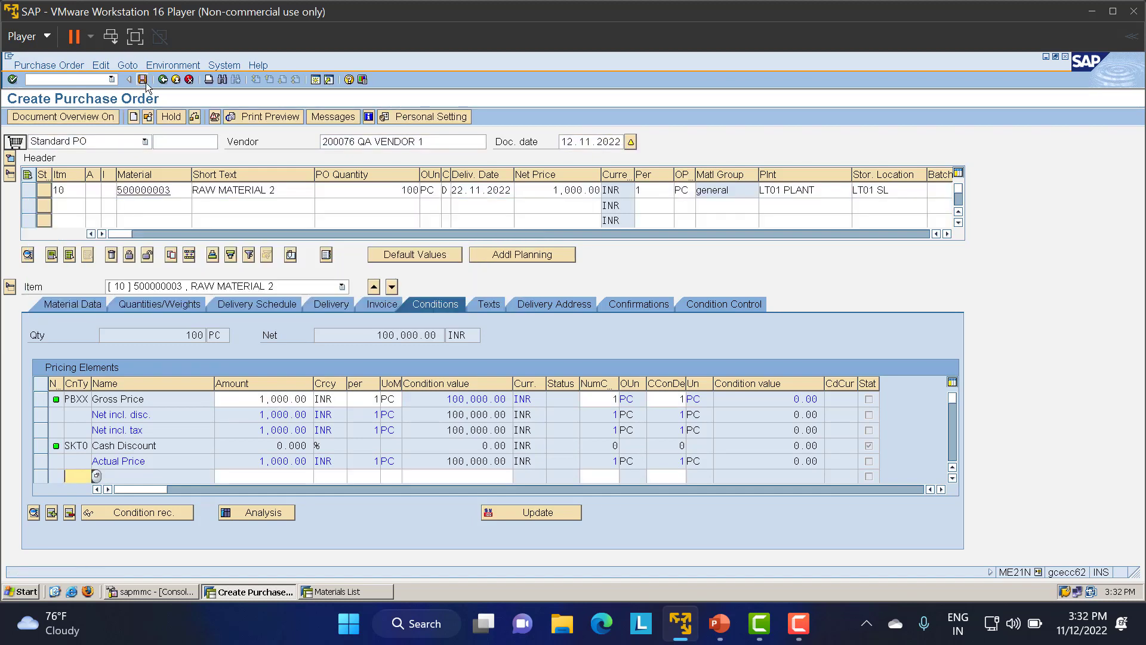
left_click(144, 81)
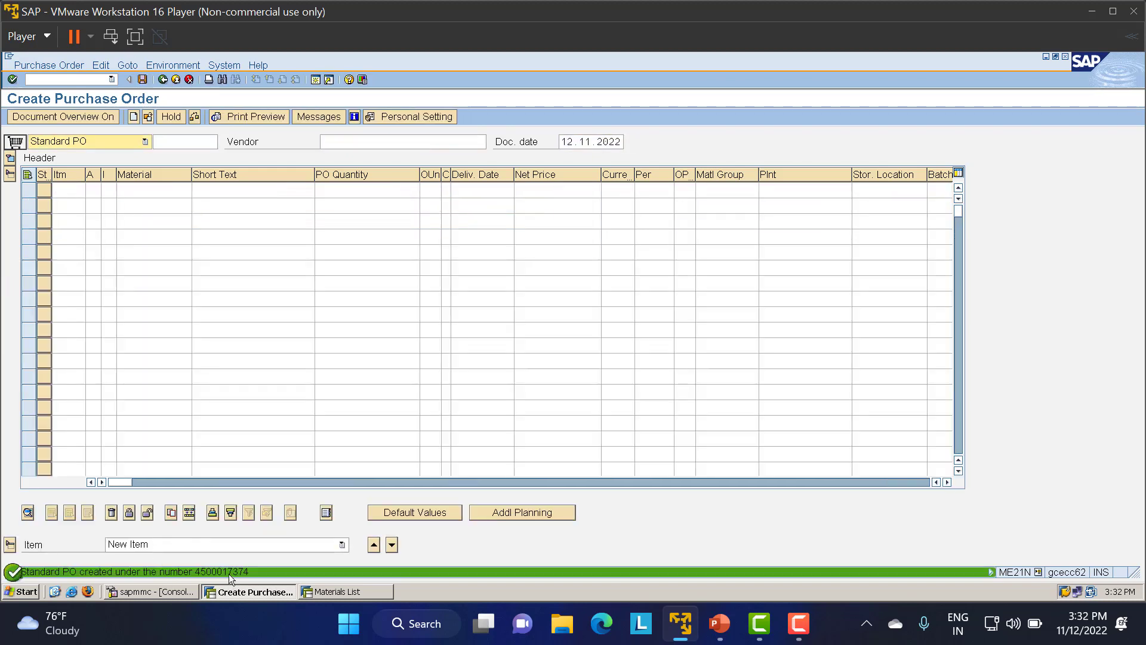
- Open the goods receipt transaction MIGO and load the newly created purchase order
left_click(73, 80)
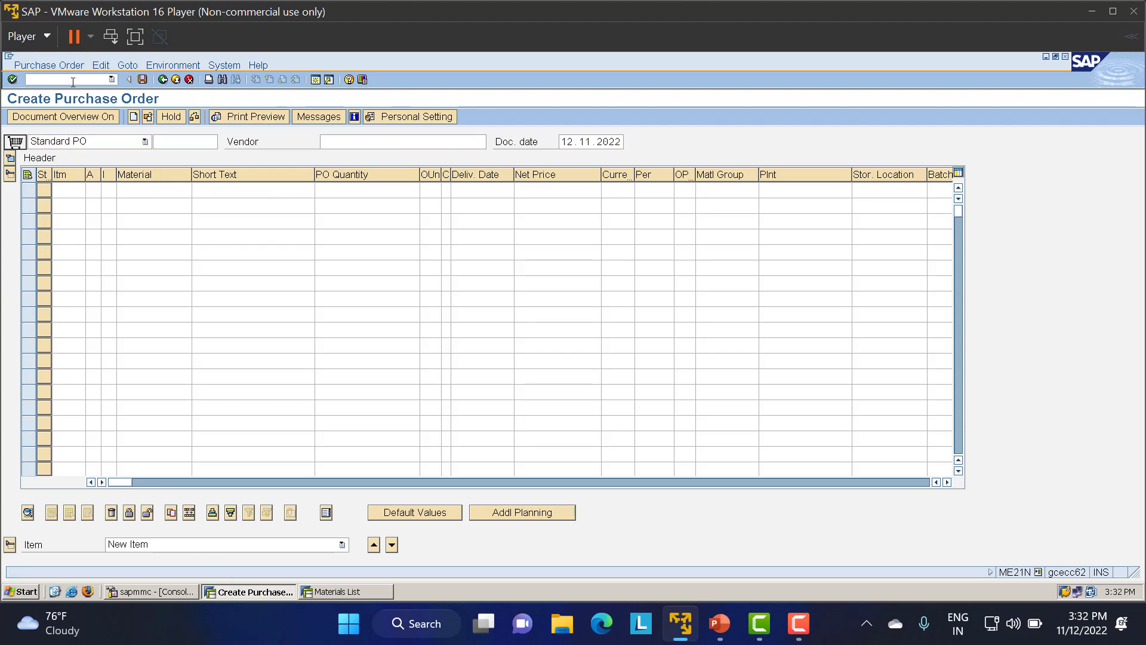
type("MIGO")
key("Return")
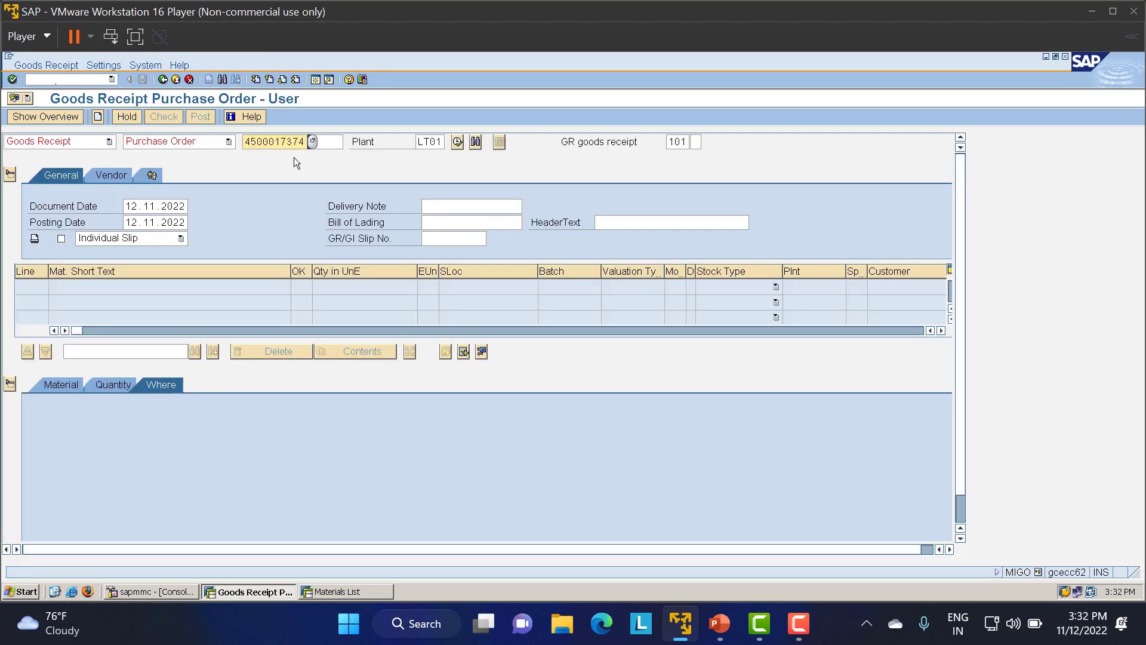
key("Return")
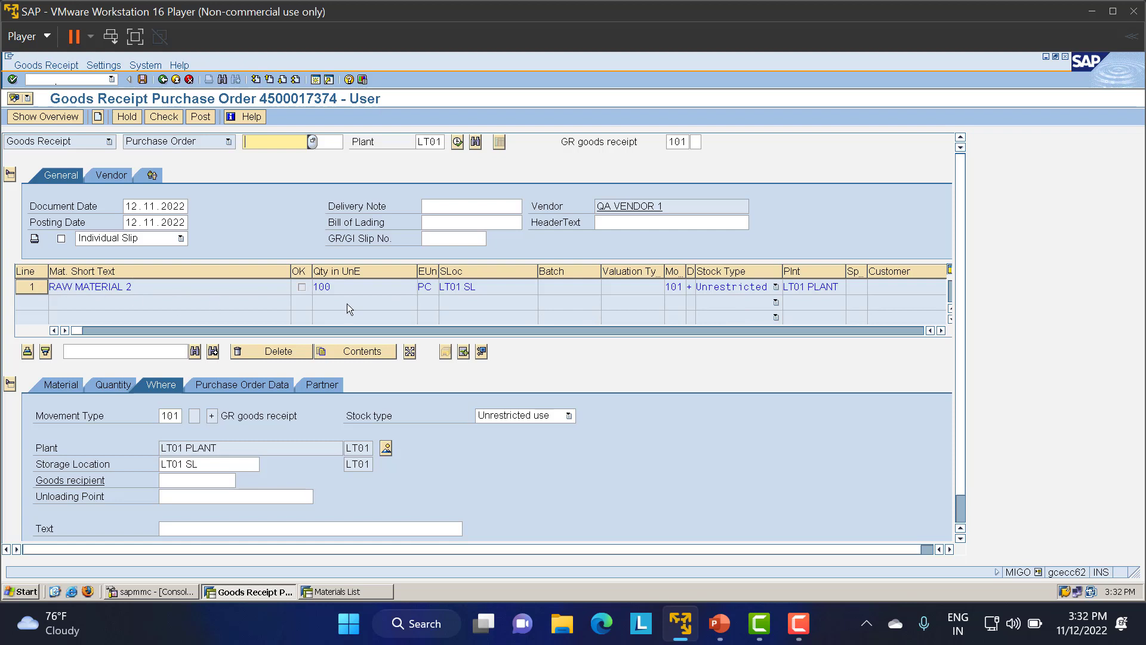
- Mark the RAW MATERIAL 2 item as OK, and post the goods receipt after checking it
scroll(113, 490, "down", 1)
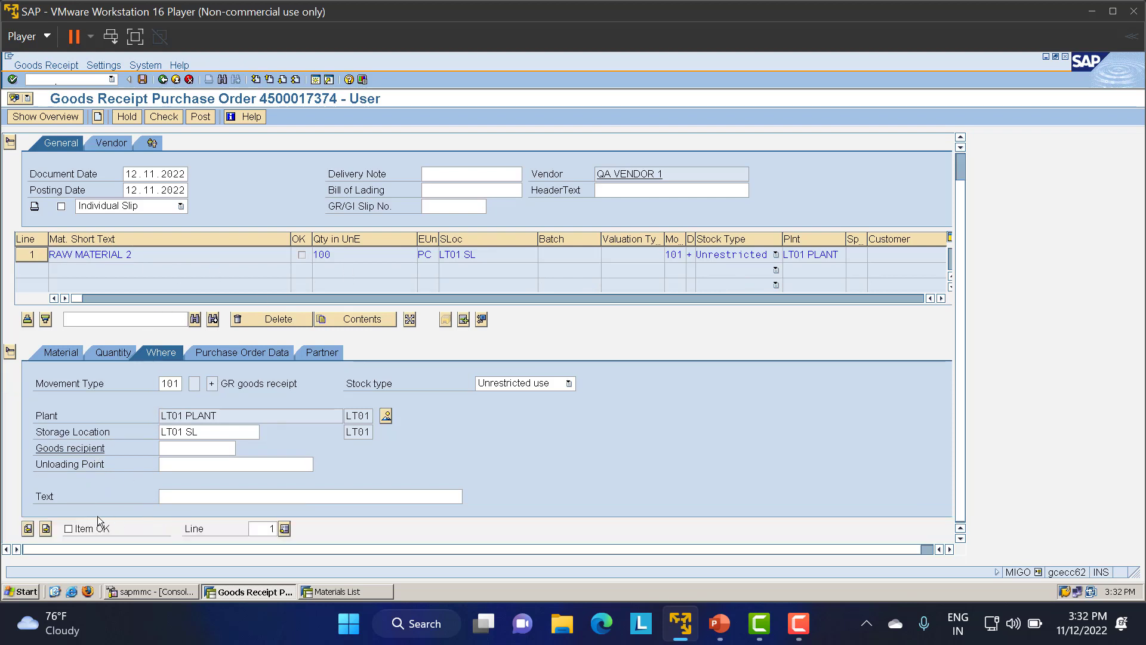
left_click(68, 528)
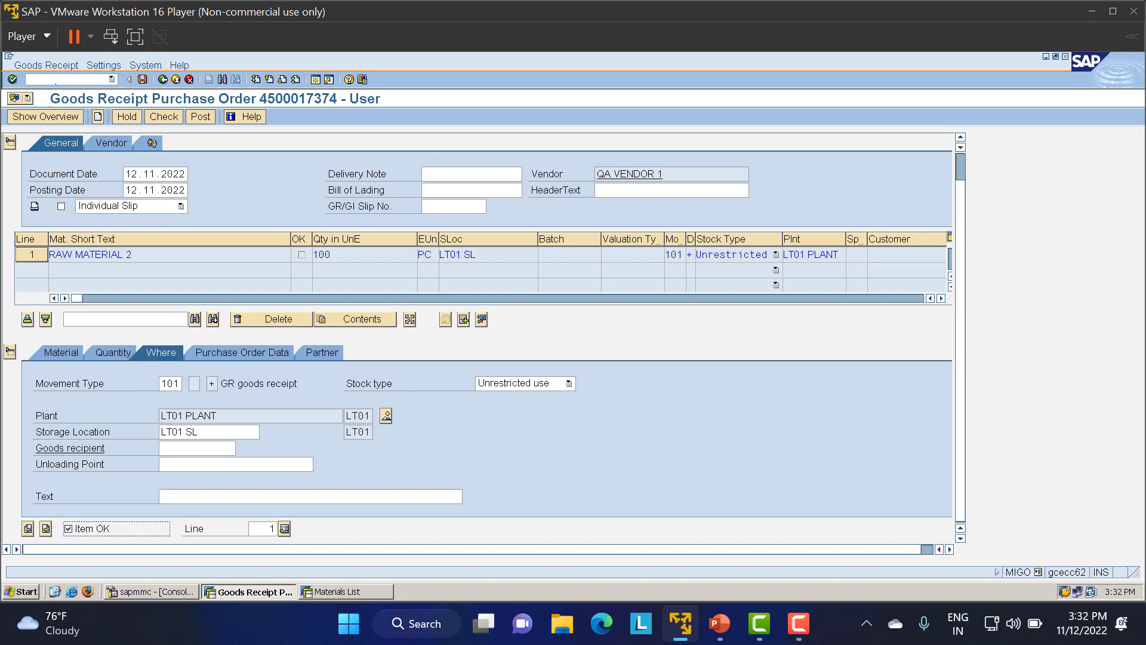
left_click(165, 118)
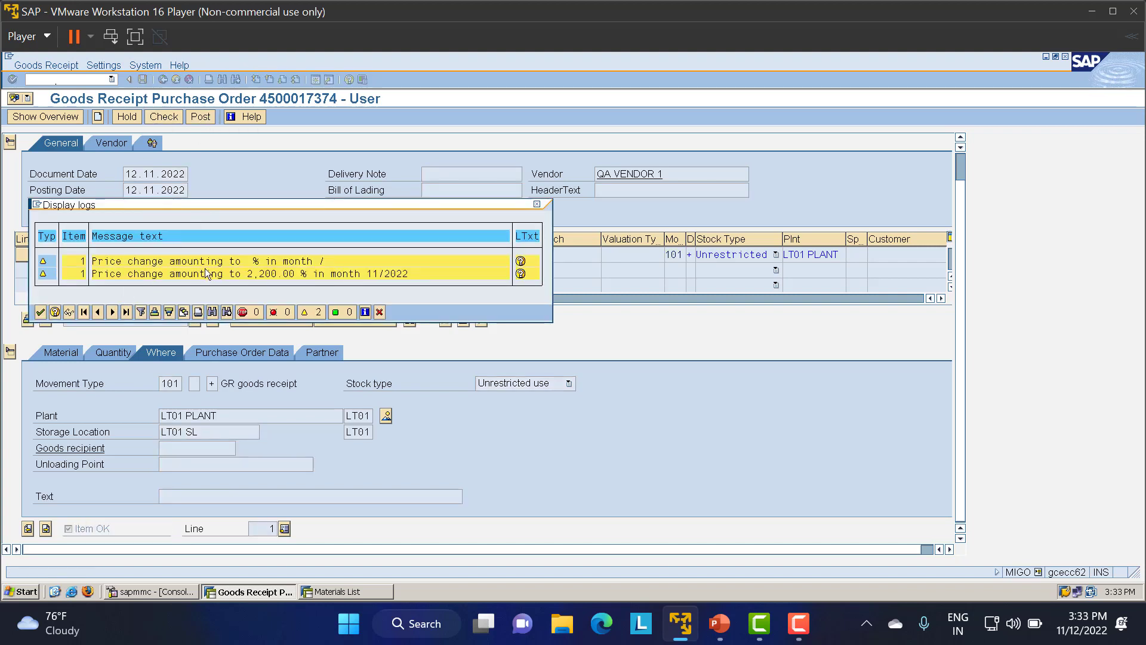
left_click(40, 311)
left_click(194, 118)
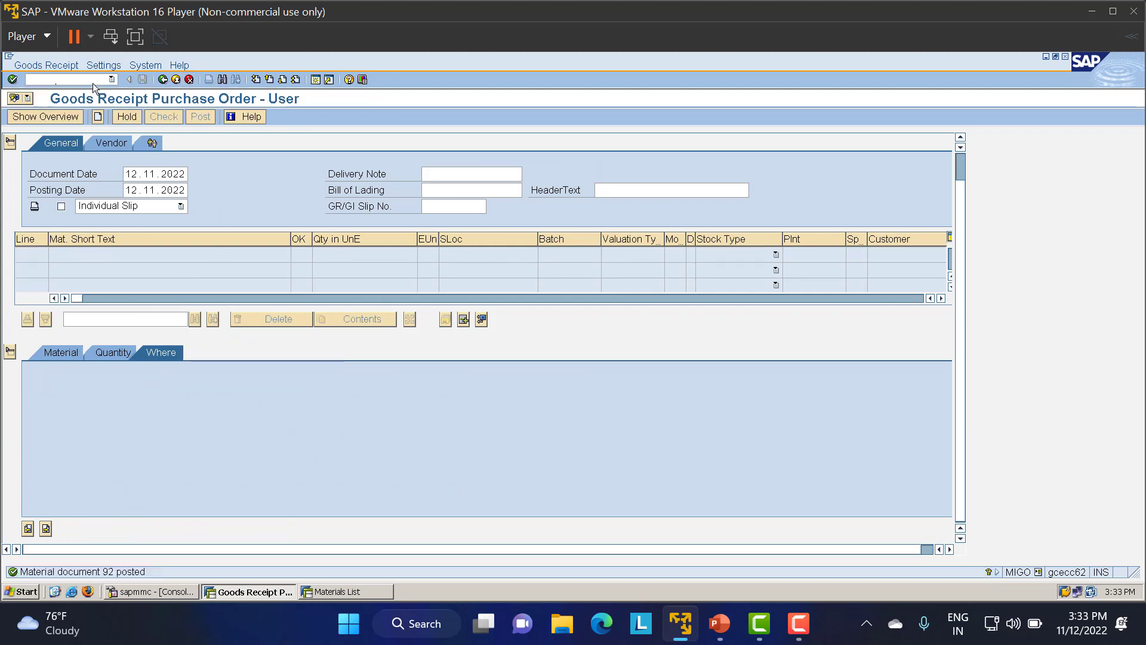
- Open incoming invoice entry with transaction MIRO
type("/NMI")
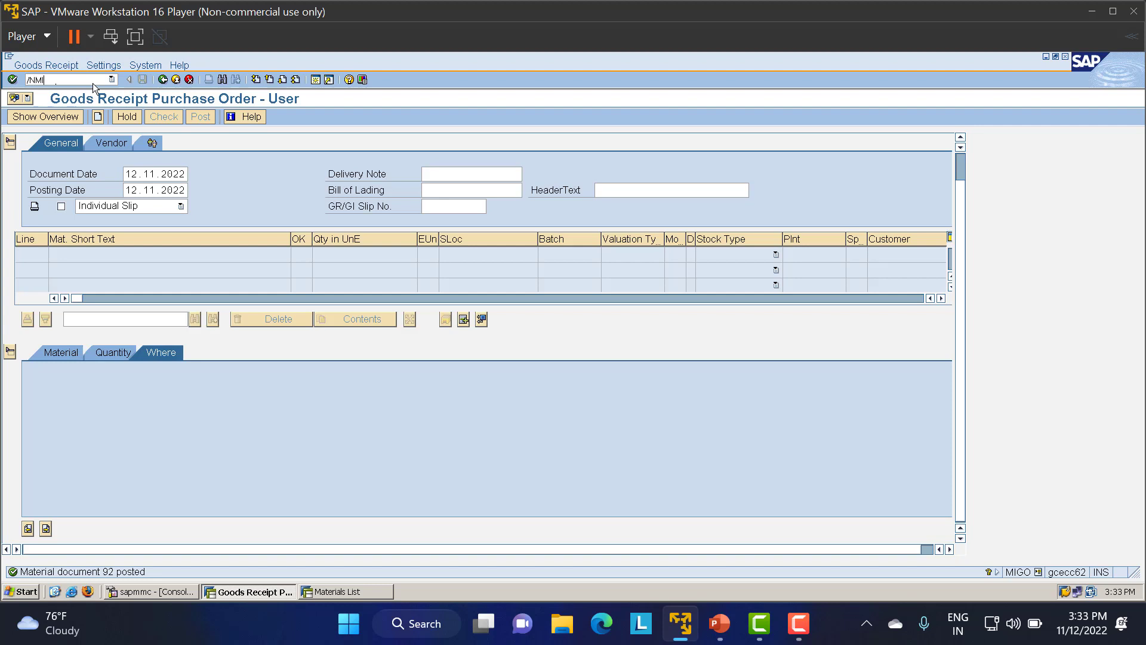
type("G")
key("BackSpace")
type("RO")
key("Return")
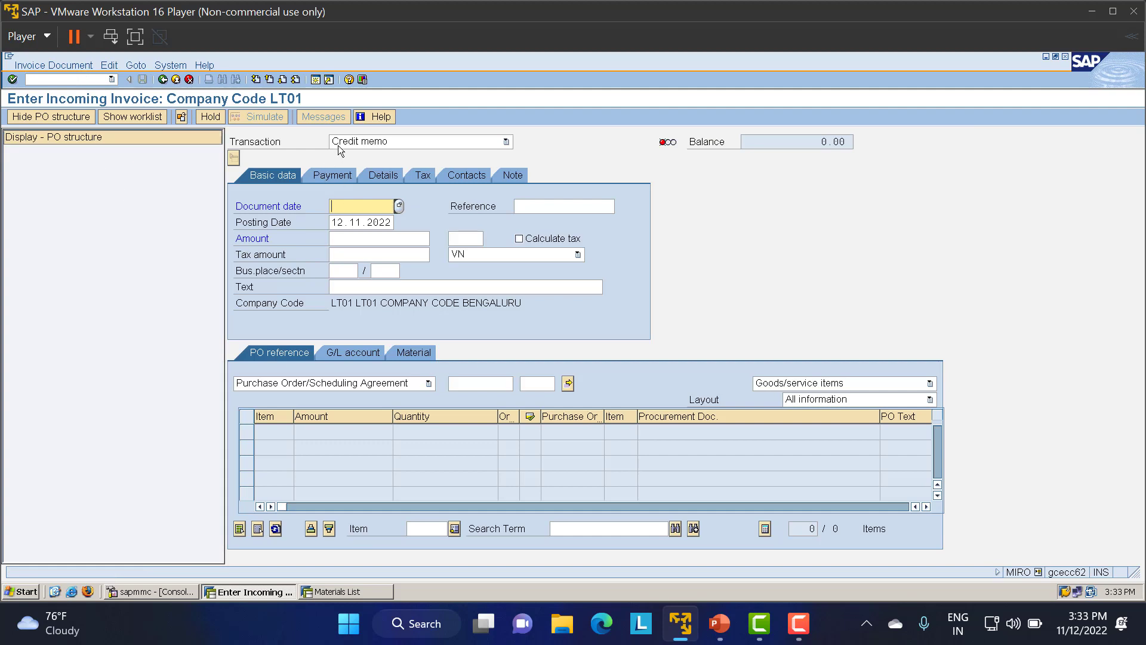
- Change the transaction type to Invoice and set the document date to 12.11.2022
left_click(360, 147)
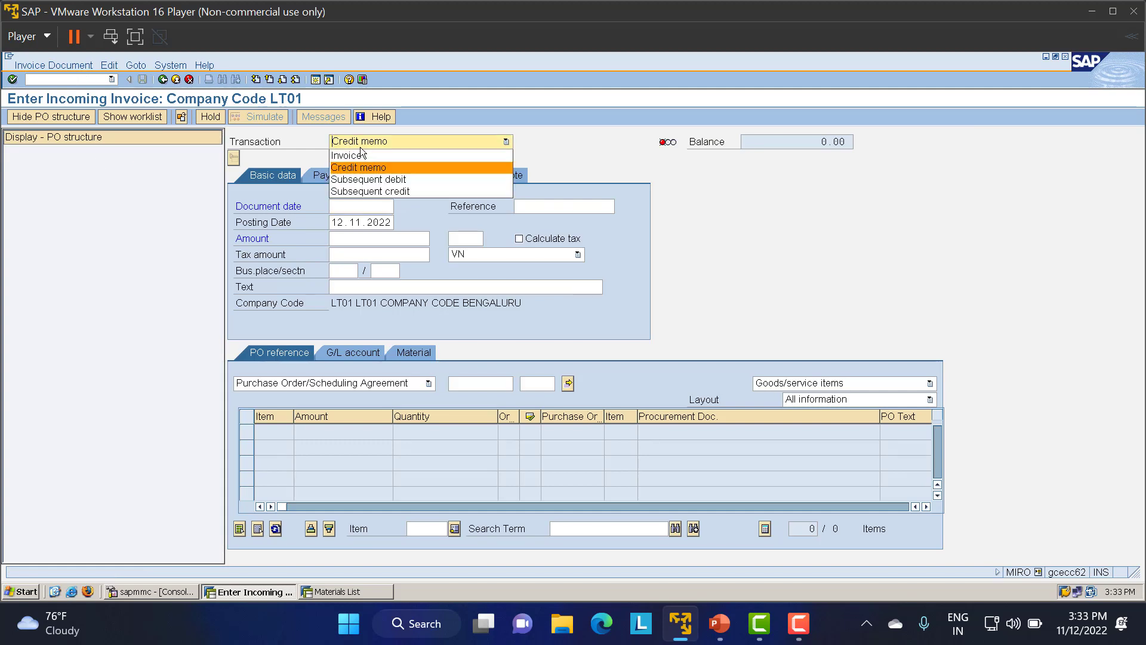
left_click(365, 152)
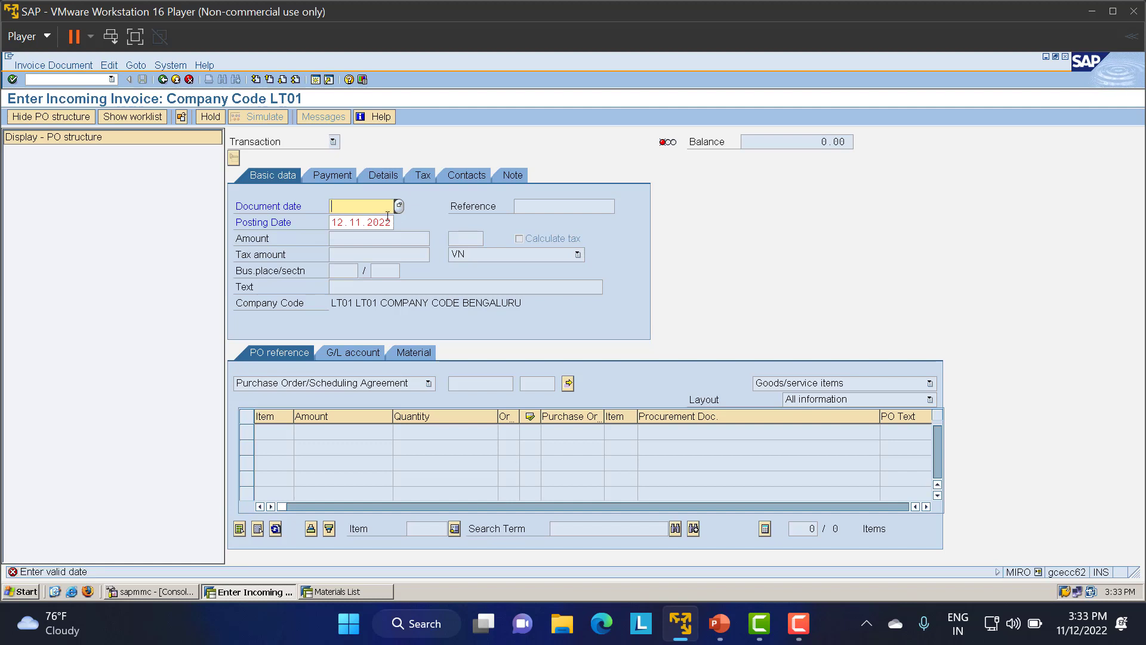
left_click(398, 206)
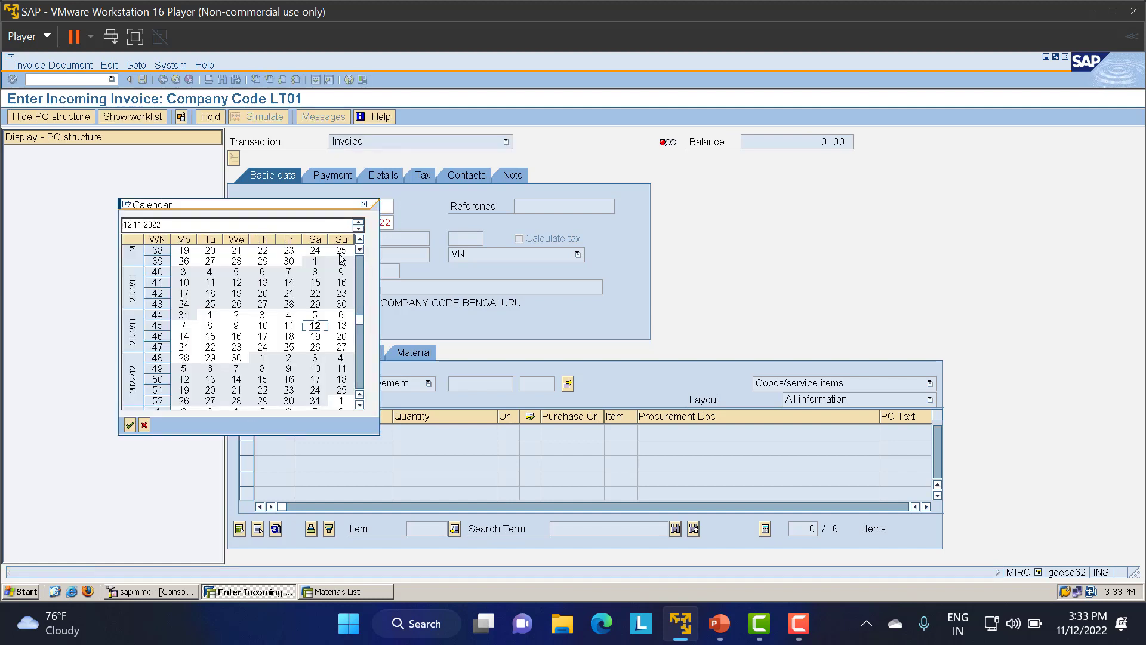
double_click(317, 325)
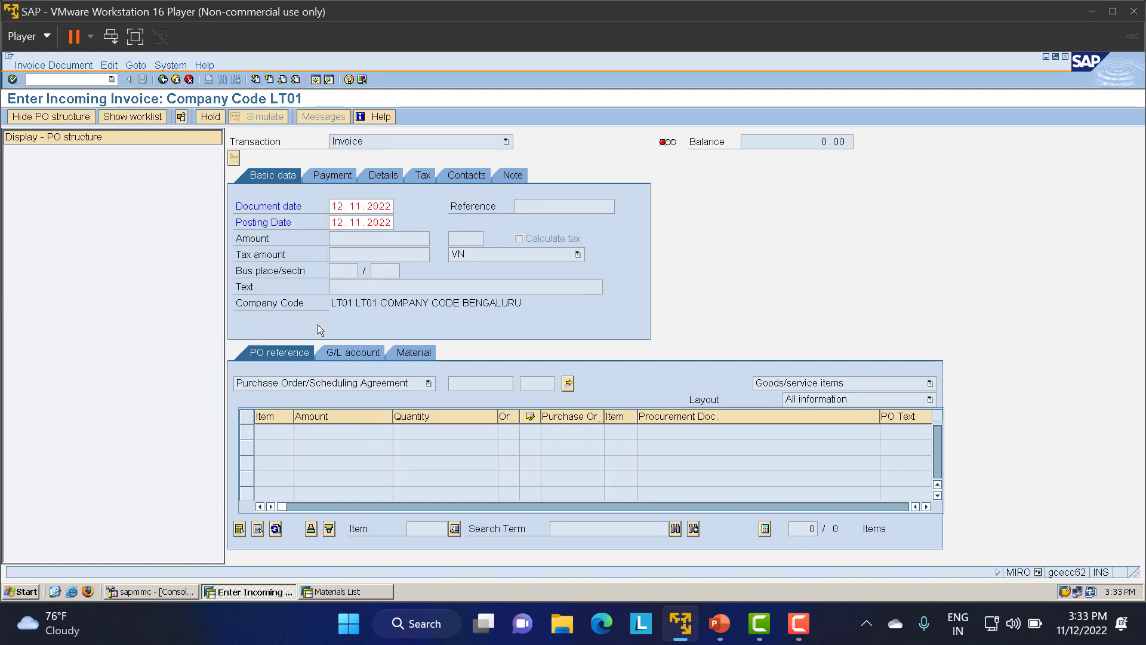
- Load the purchase order's item into the invoice by entering its purchase order number as the reference
left_click(494, 389)
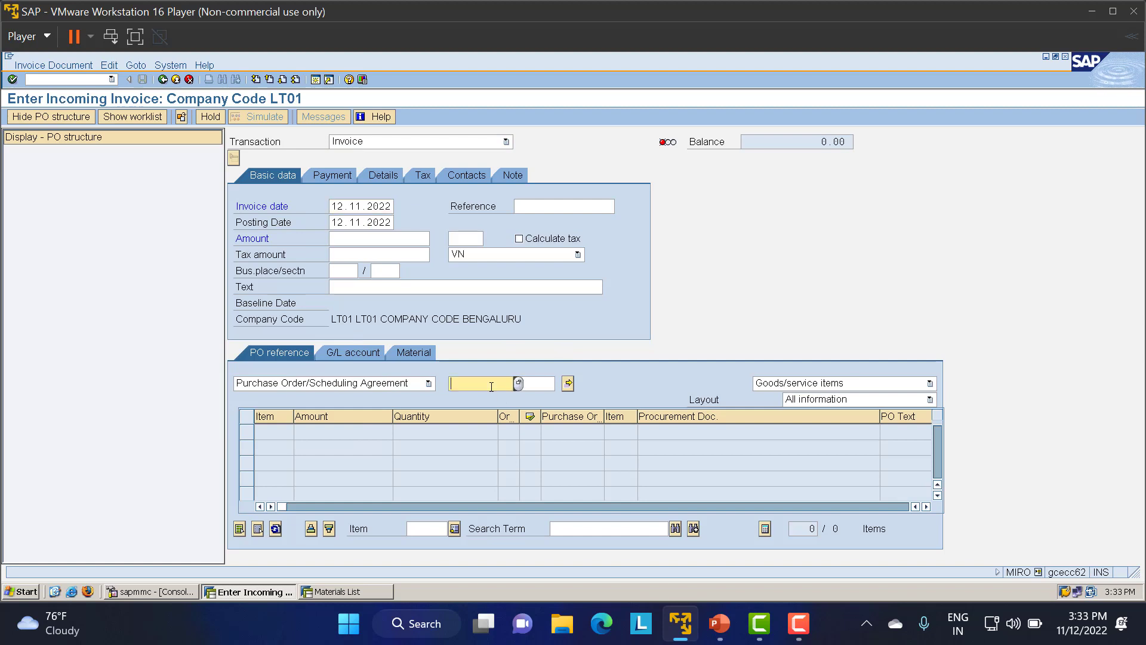
key("ctrl+v")
key("Return")
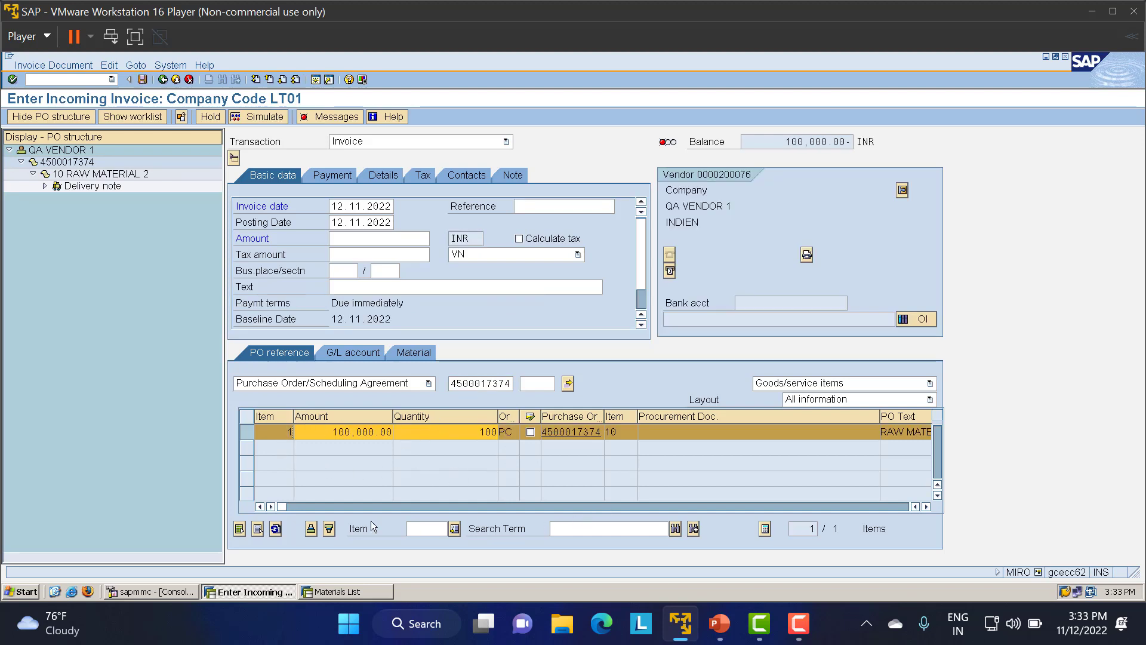
- Check the tax code on the invoice item and set the header tax code to LT (LT01 TAX CODE)
left_click(926, 507)
left_click(926, 506)
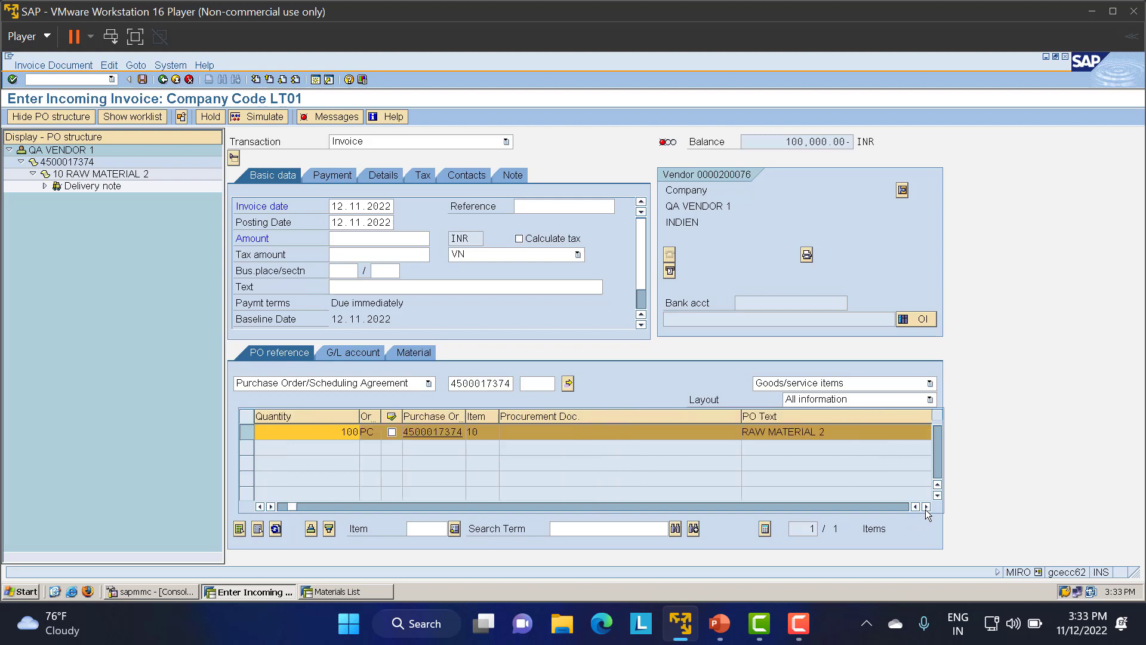
left_click(927, 507)
left_click(926, 507)
left_click(893, 437)
left_click(885, 447)
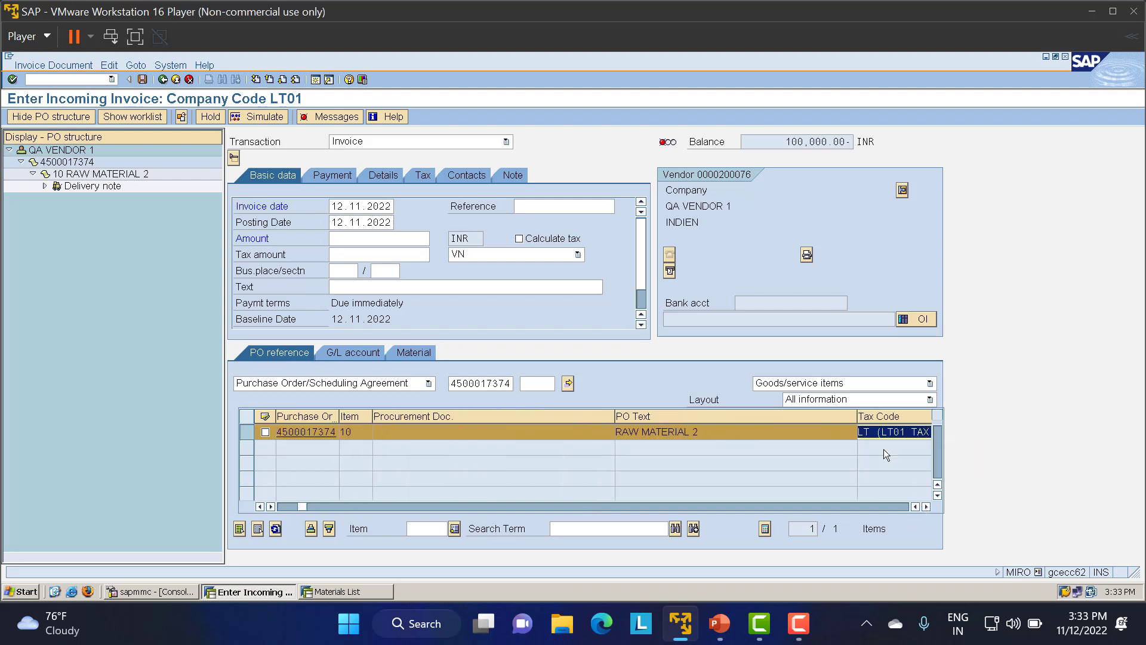
left_click(555, 253)
left_click(506, 269)
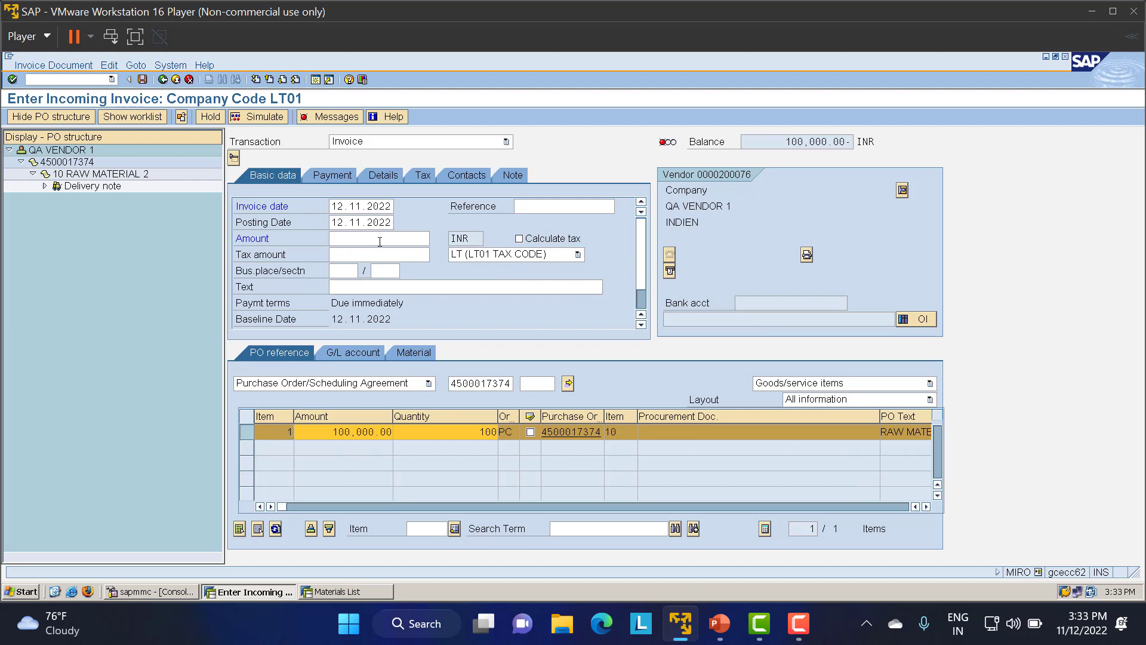
left_click(408, 89)
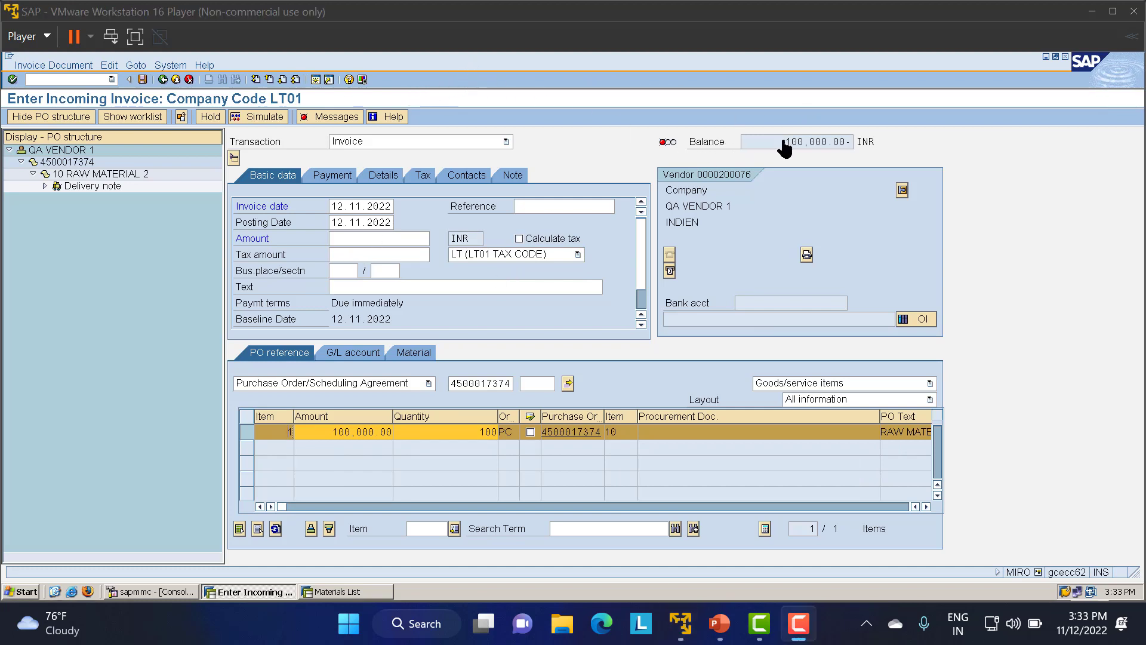
- Enter 100000 as the invoice amount and post the incoming invoice
left_click(811, 141)
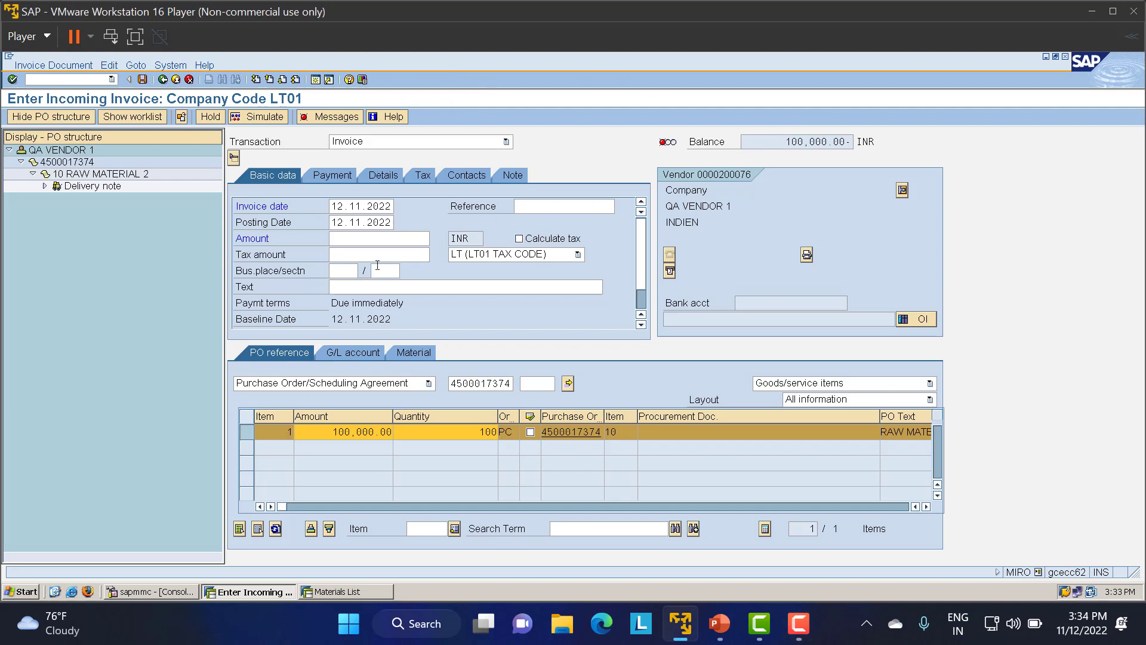
left_click(361, 240)
type("100000")
key("Return")
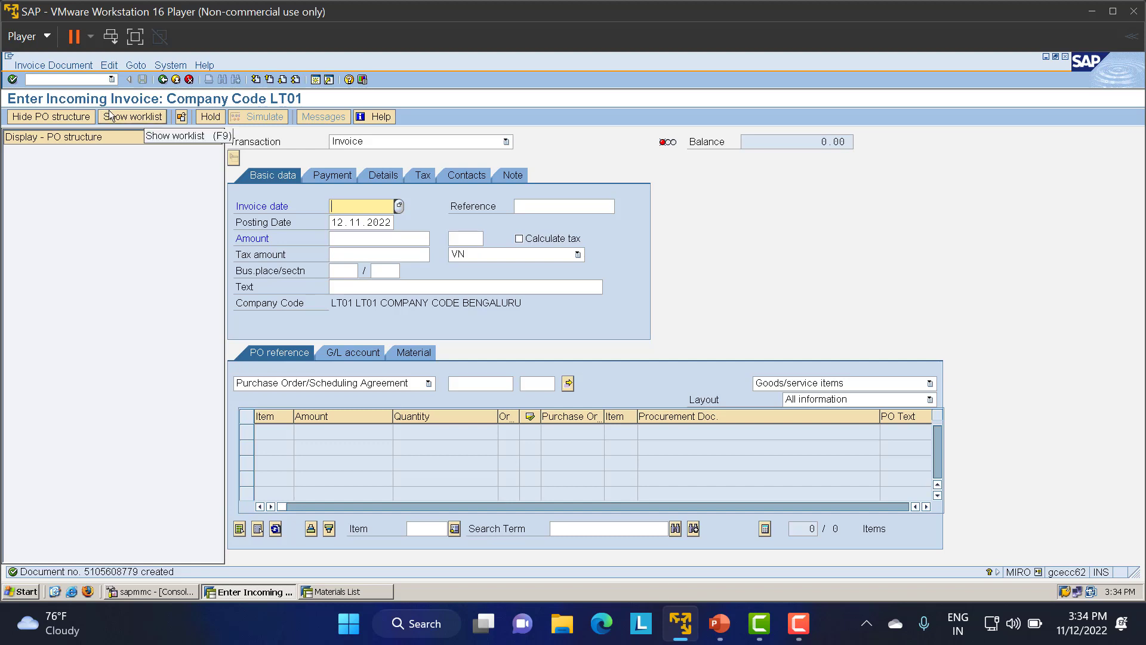
- Open transaction MIGO with /nmigo and display material document 92 of 2022
left_click(58, 82)
type("/nmigo")
key("Return")
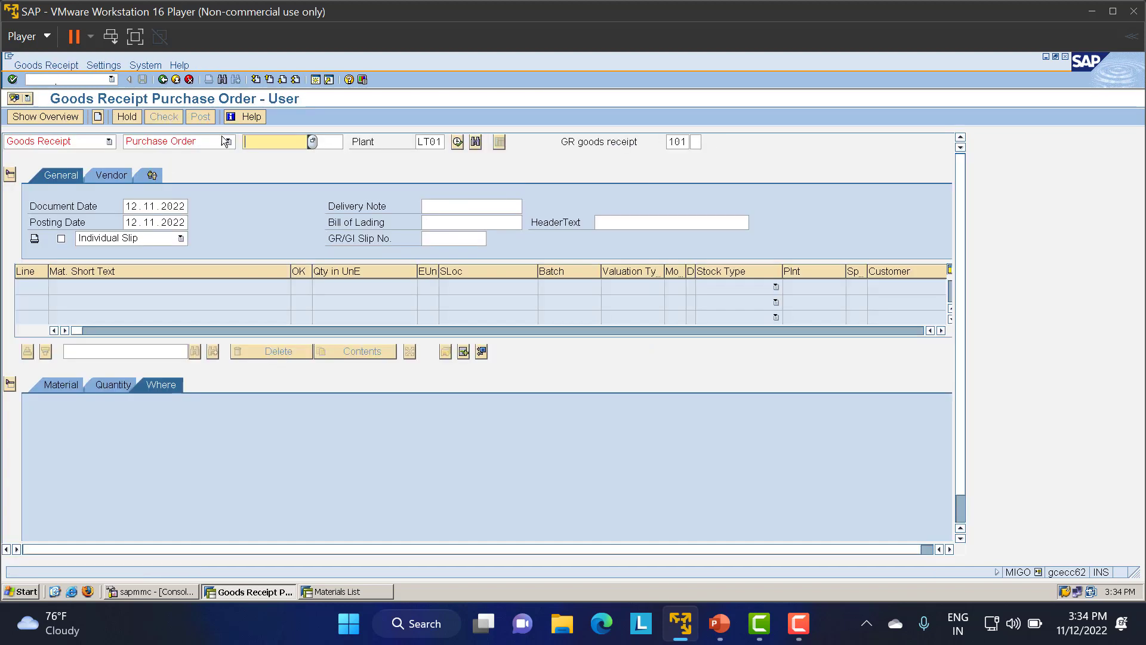
left_click(76, 142)
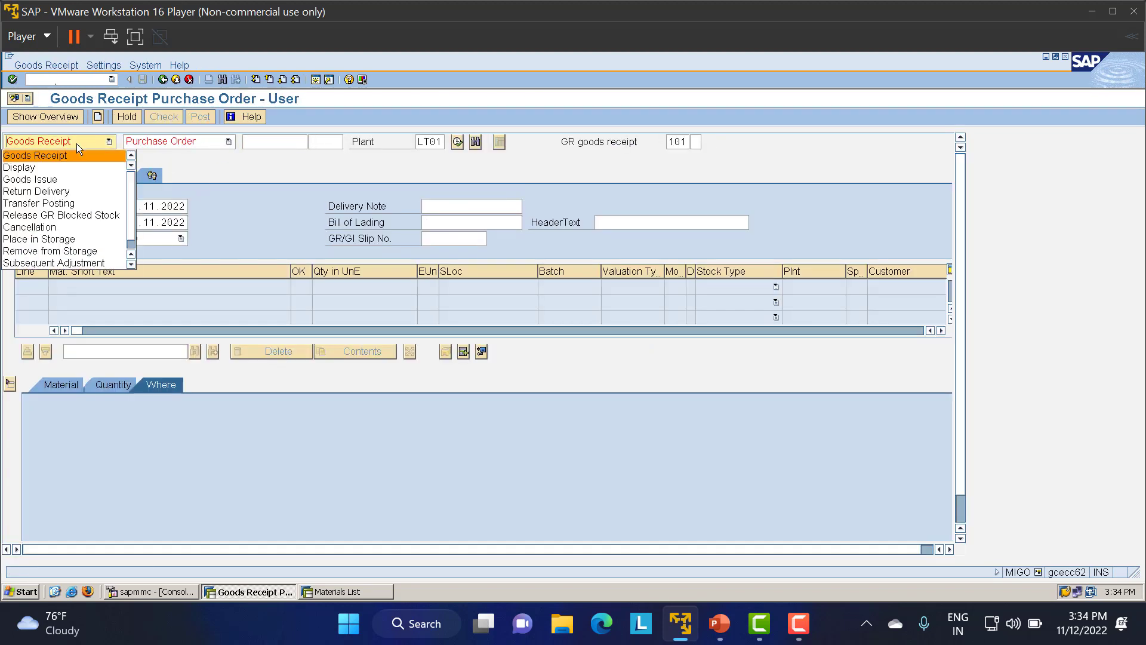
left_click(38, 167)
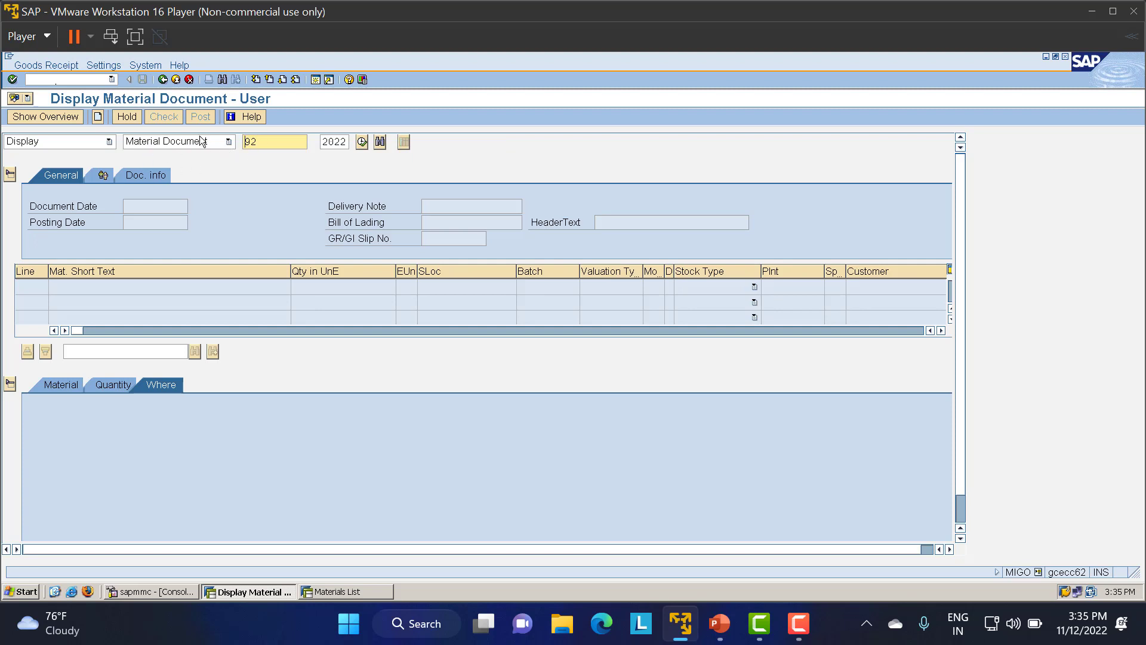
key("Return")
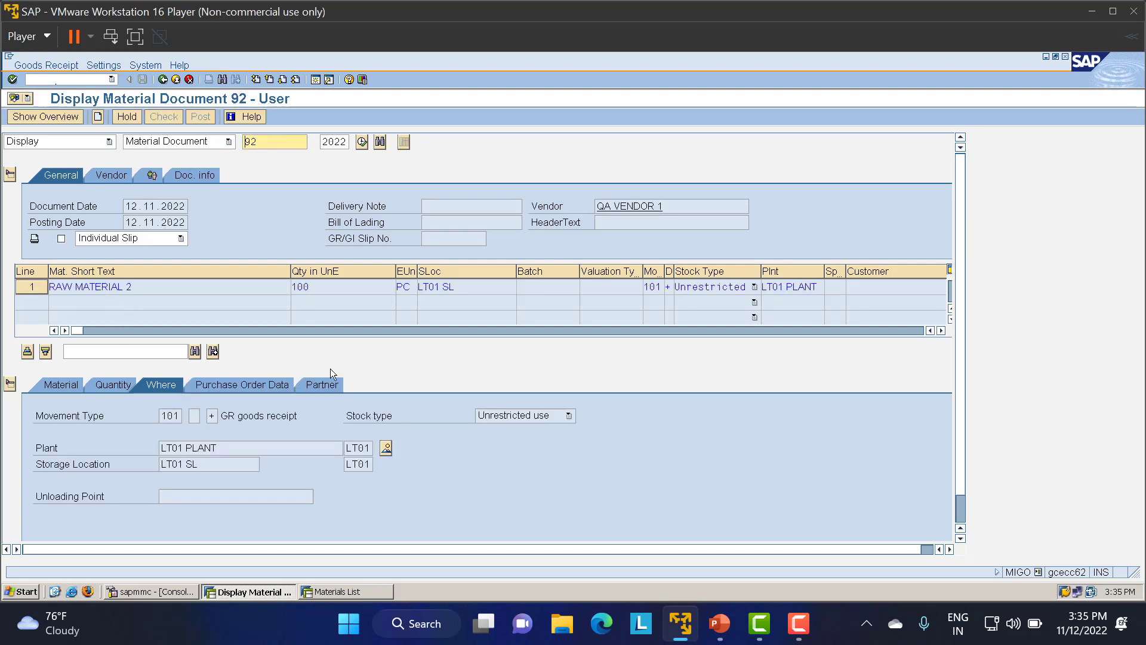
- Switch the goods movement to Return Delivery and load material document 92 as its reference
left_click(44, 143)
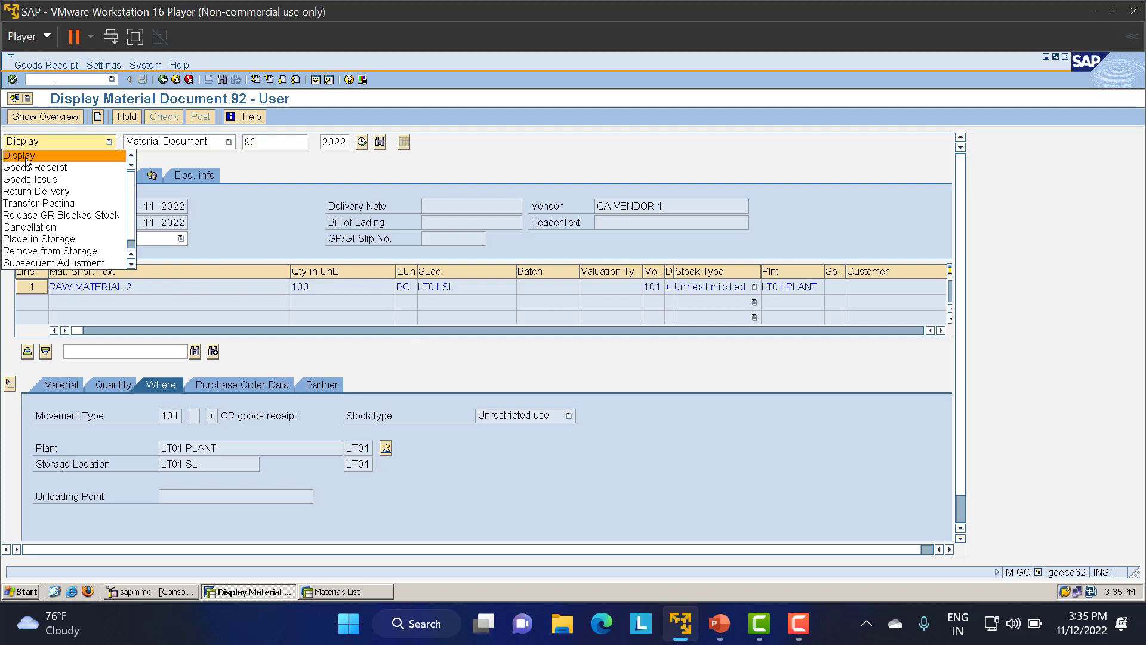
left_click(47, 194)
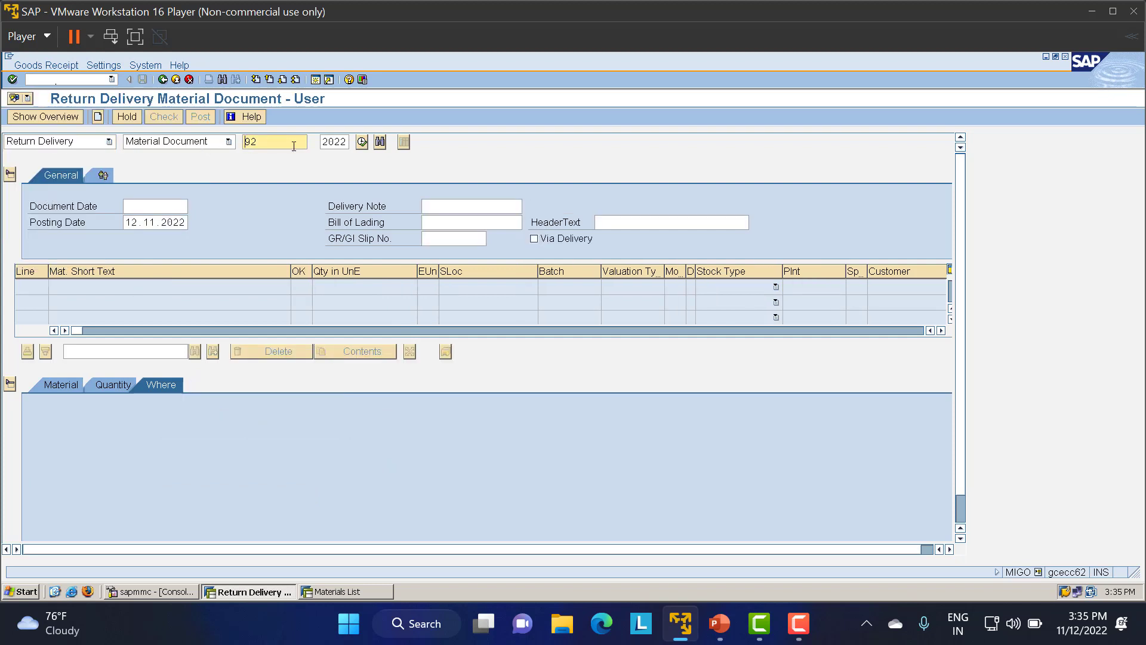
key("Return")
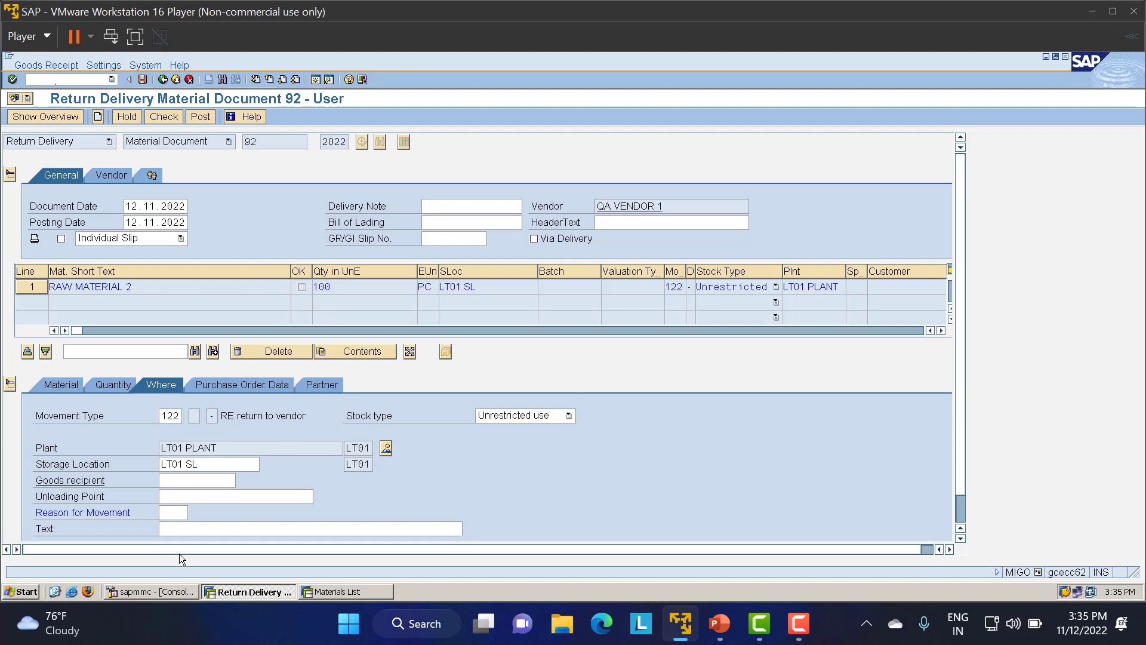
- Set the return item's quantity in unit of entry to 30 PC
left_click(110, 385)
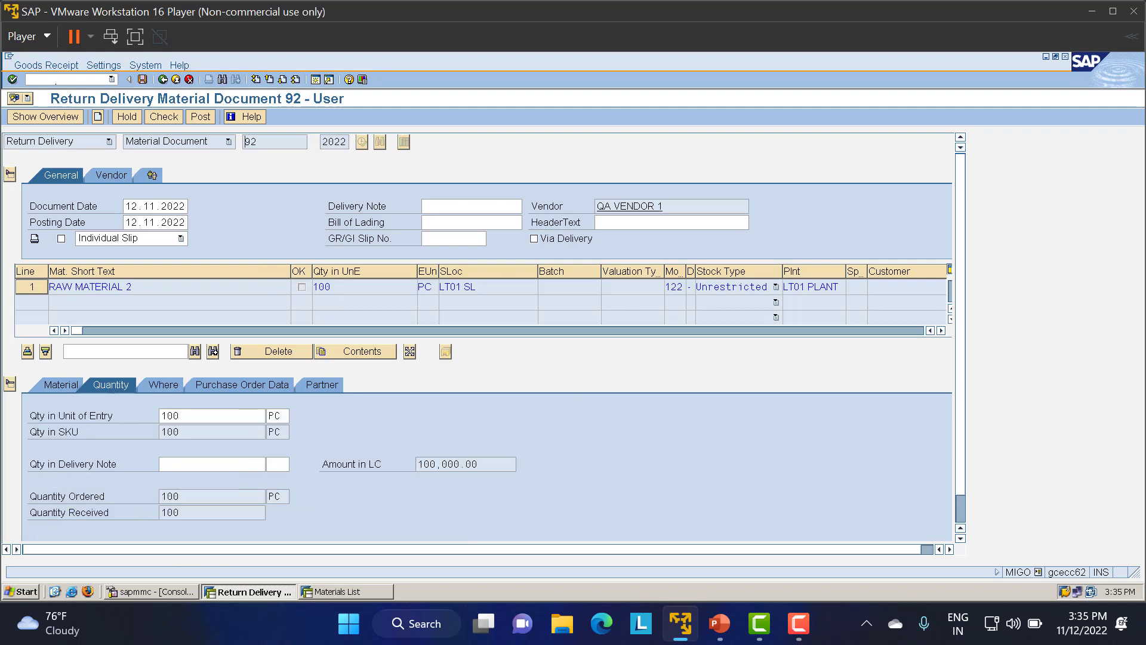
left_click_drag(194, 418, 109, 421)
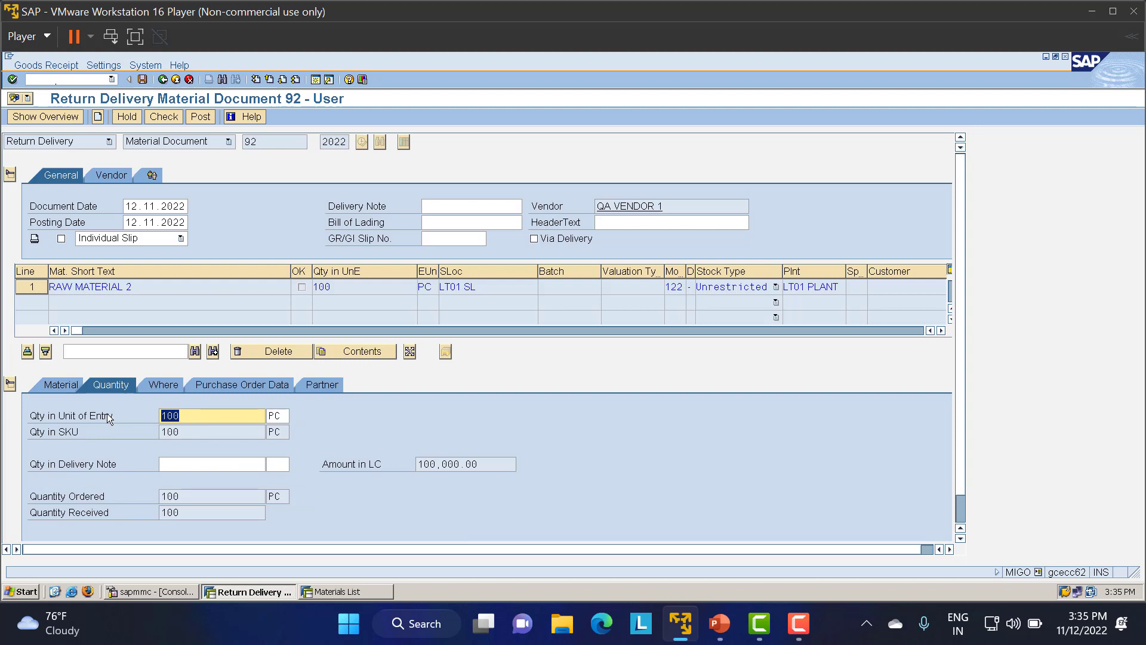
type("30")
key("Return")
- Look up the return item's movement type 122 in the list of movement types and close the list without a change
left_click(668, 286)
left_click(690, 287)
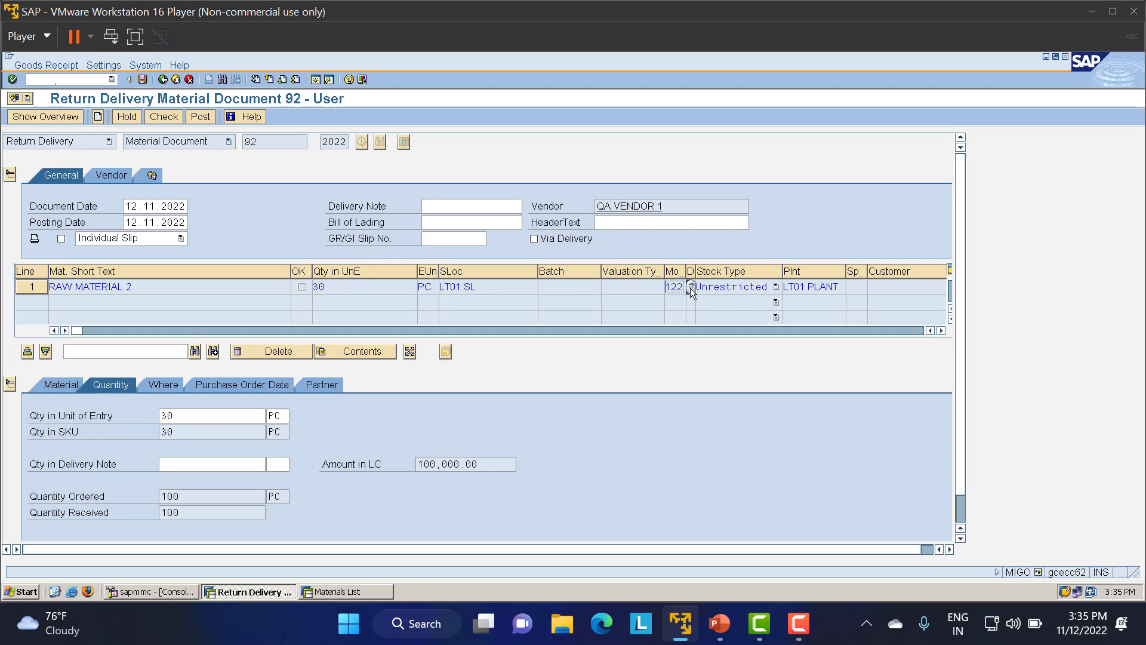
scroll(301, 321, "down", 1)
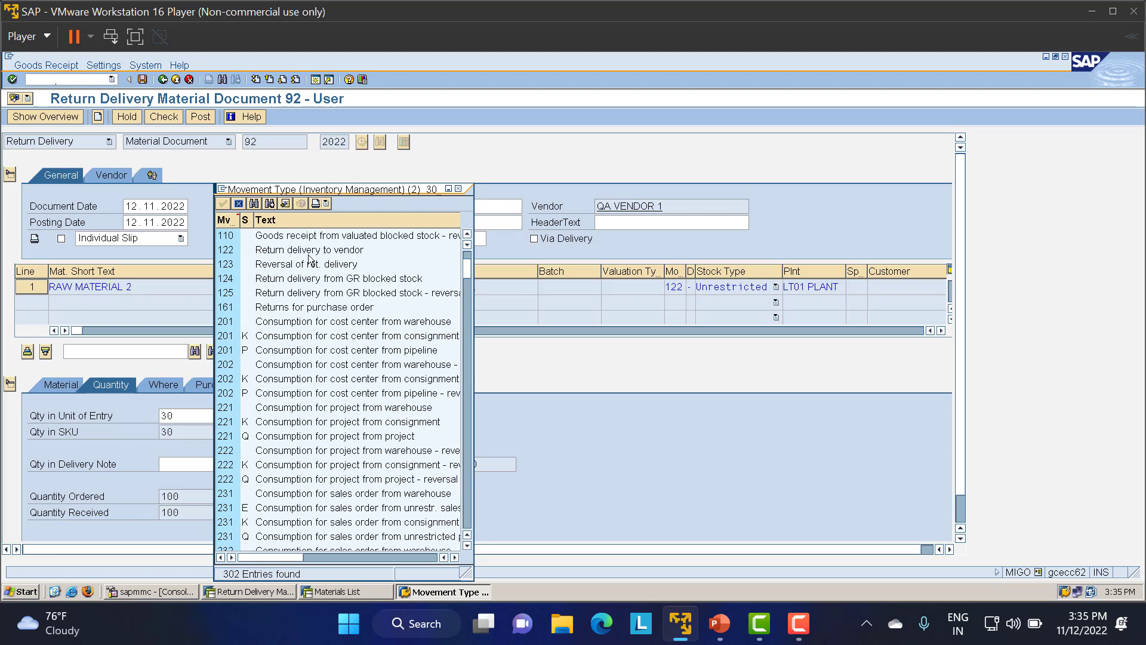
left_click(458, 189)
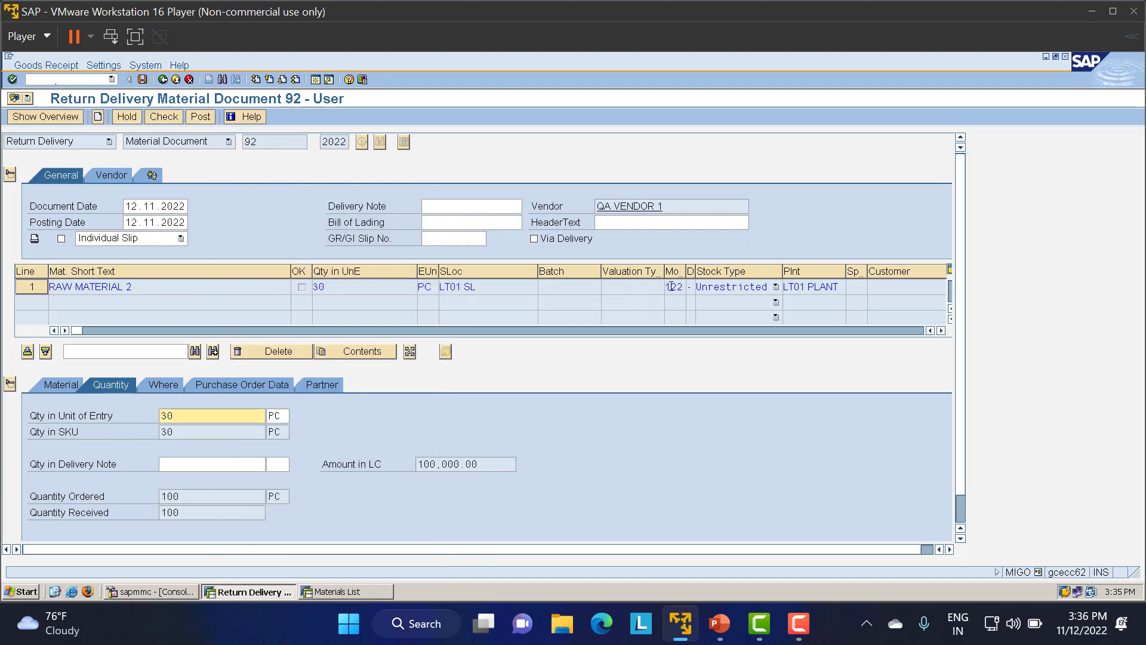
left_click_drag(667, 290, 684, 289)
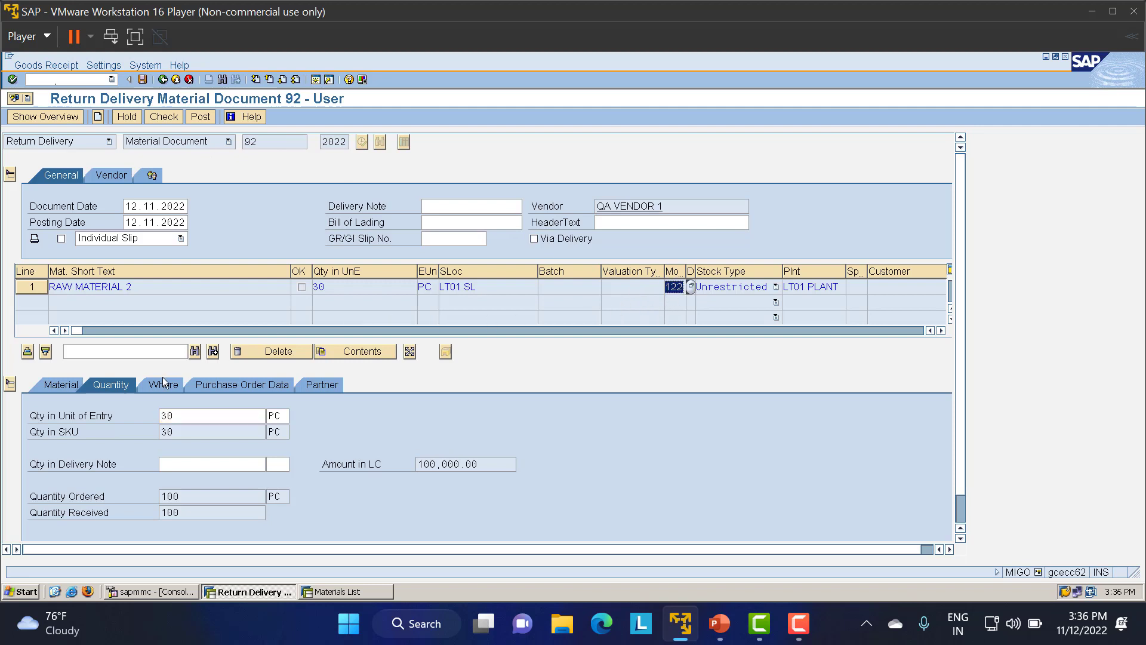
key("Return")
- Mark the return item as OK and set its reason for movement to 0001 (Poor quality)
left_click(102, 529)
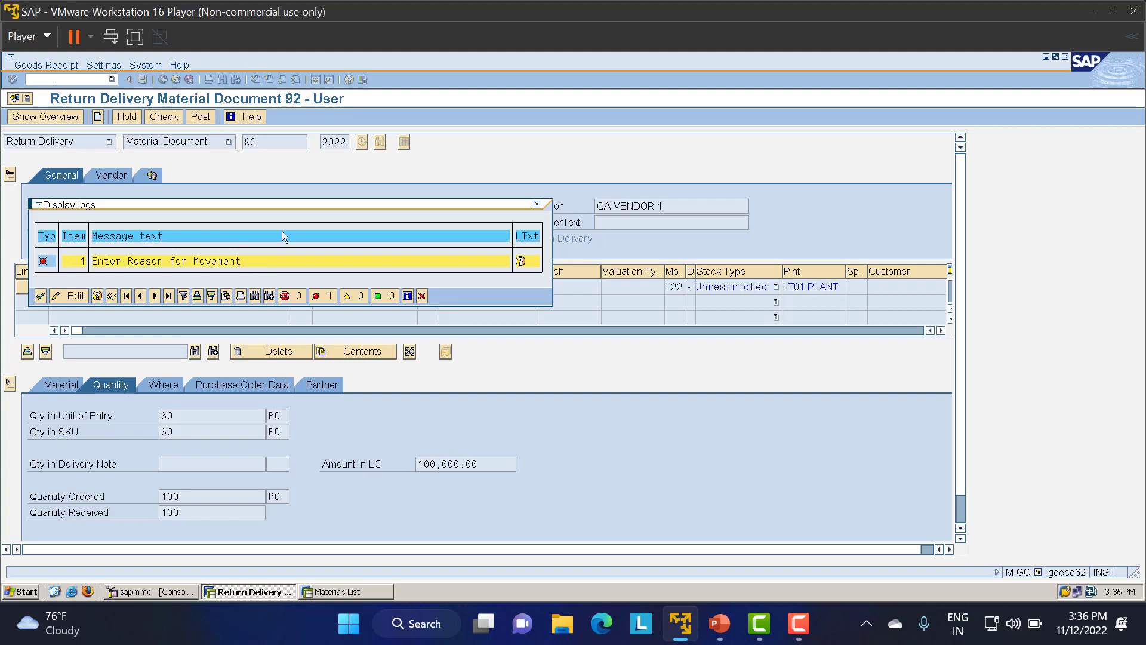
left_click(538, 206)
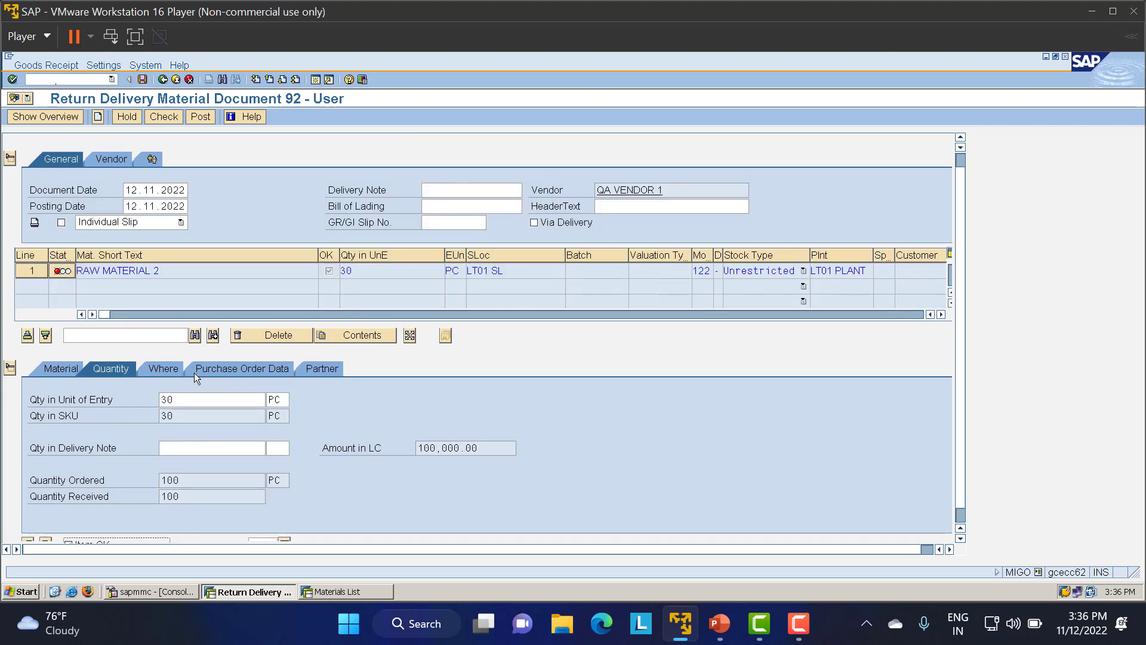
left_click(161, 369)
scroll(177, 470, "down", 1)
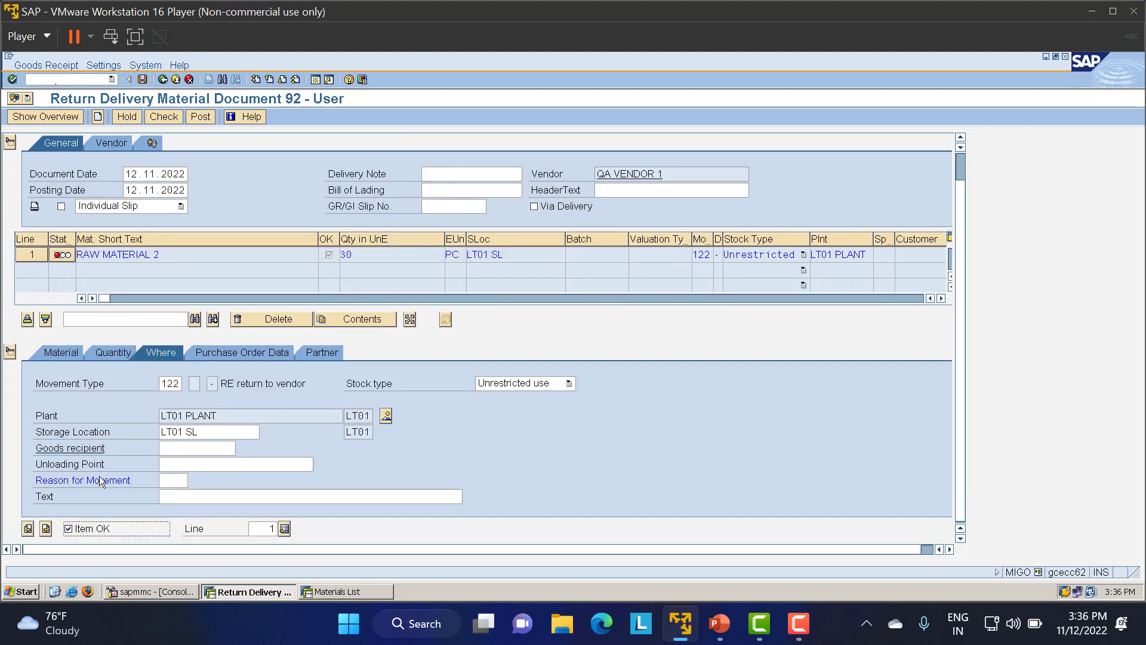
left_click(173, 481)
left_click(192, 481)
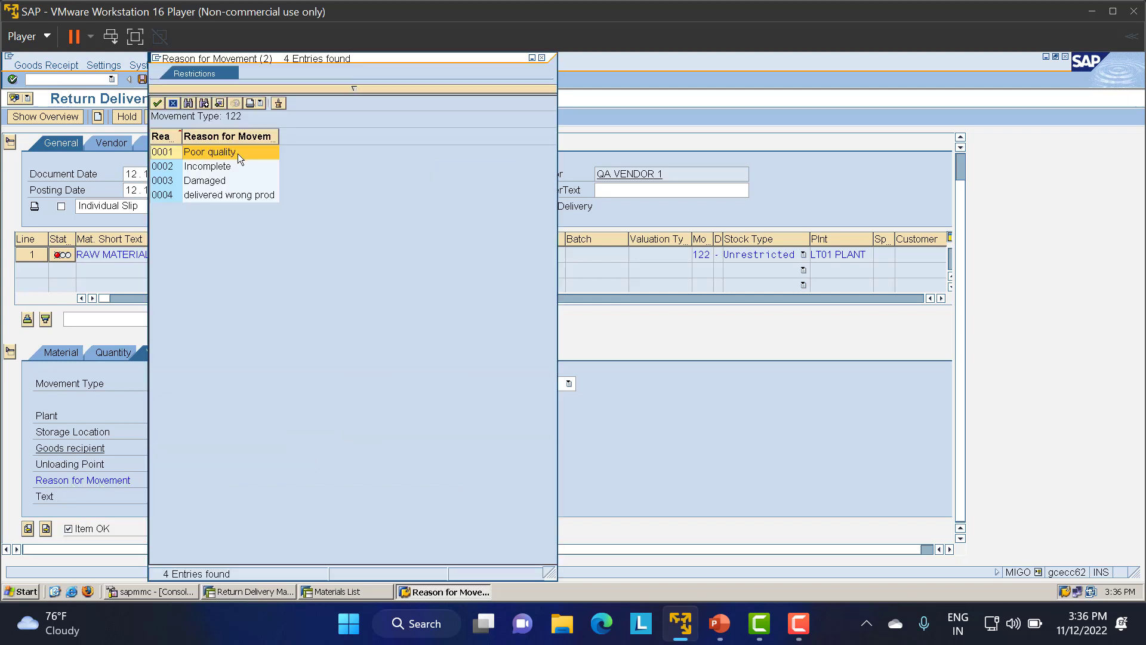
double_click(203, 153)
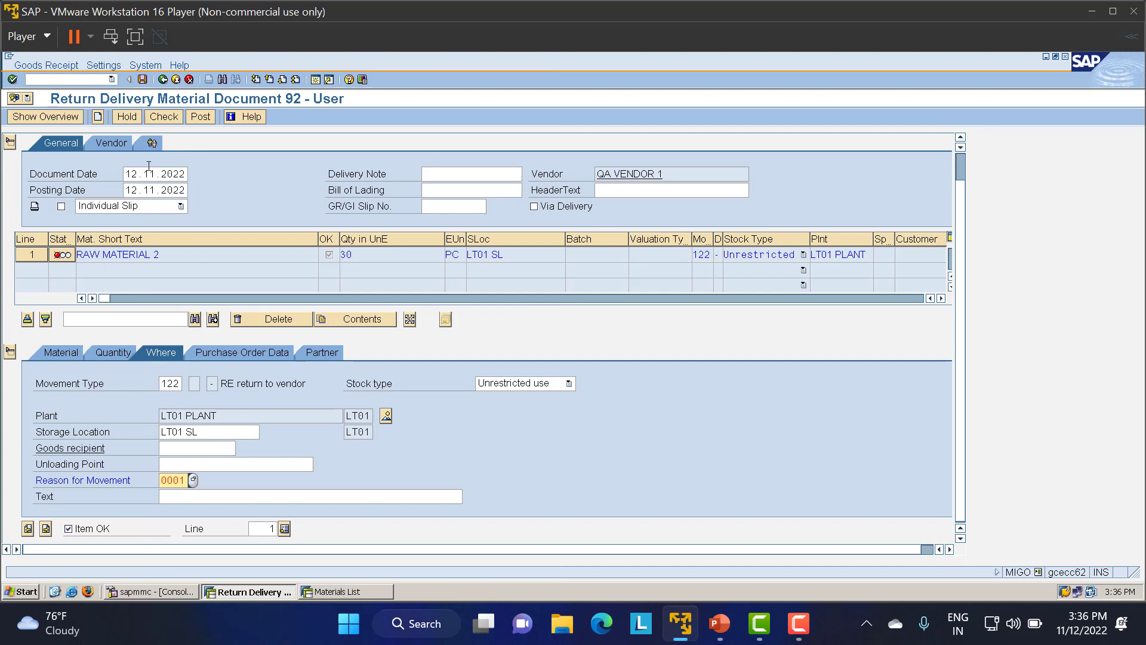
- Check the return delivery, accept the log and post the document
left_click(166, 120)
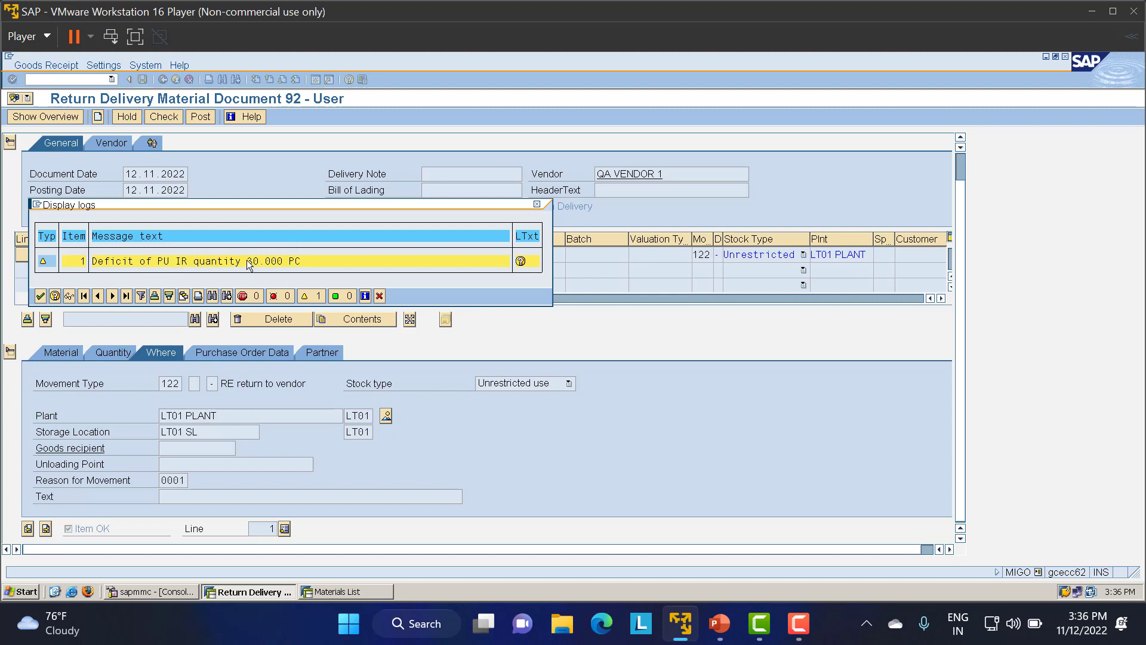
left_click(40, 297)
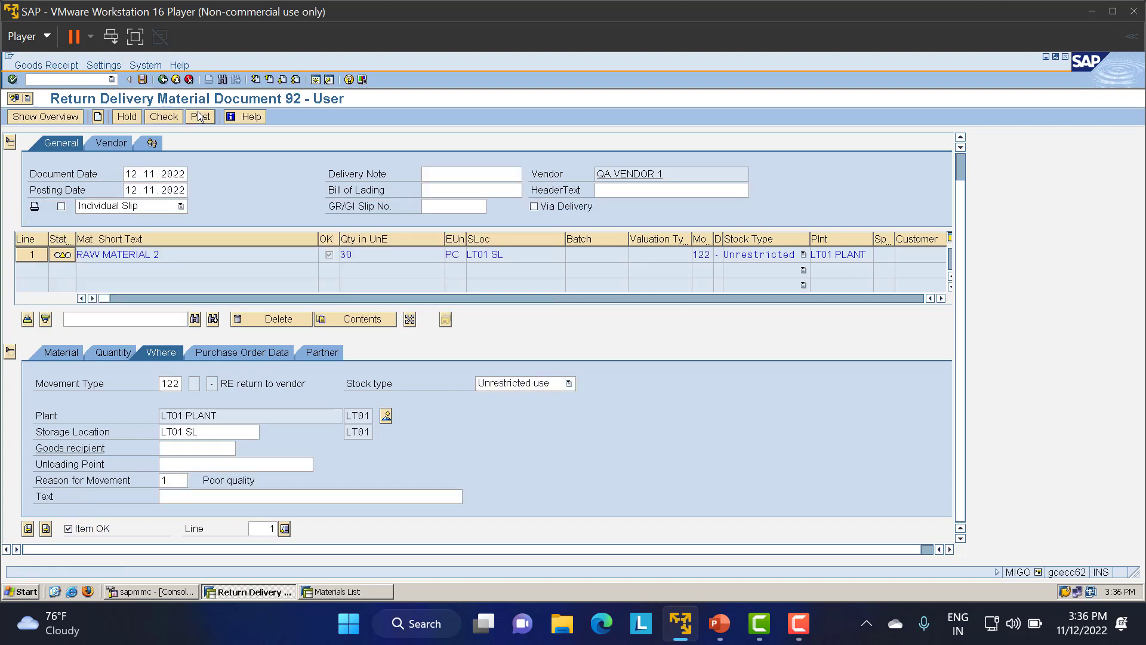
left_click(200, 117)
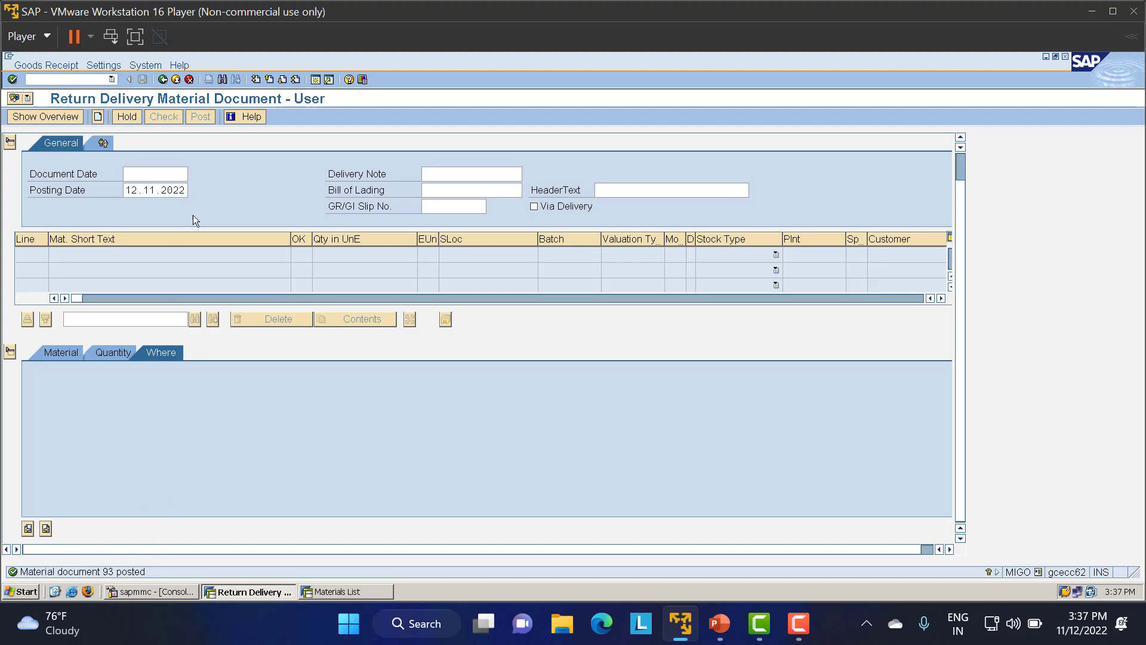
- Open transaction ME23N and display the purchase order for RAW MATERIAL 2 by its copied number
left_click(78, 79)
type("/NME23N")
key("Return")
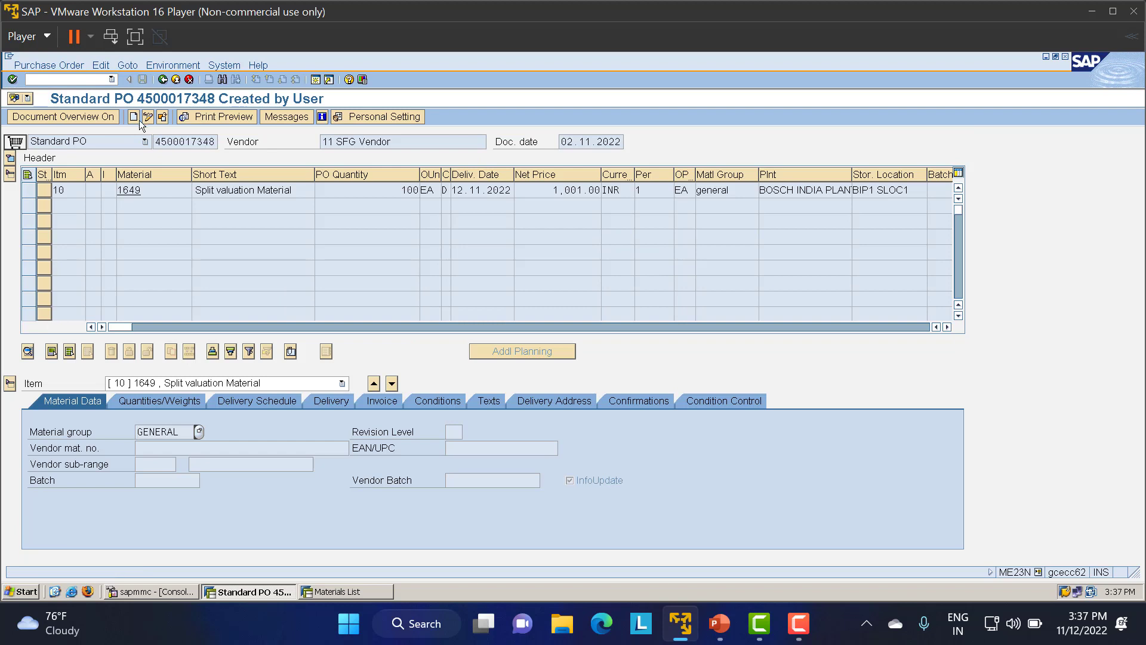
left_click(161, 117)
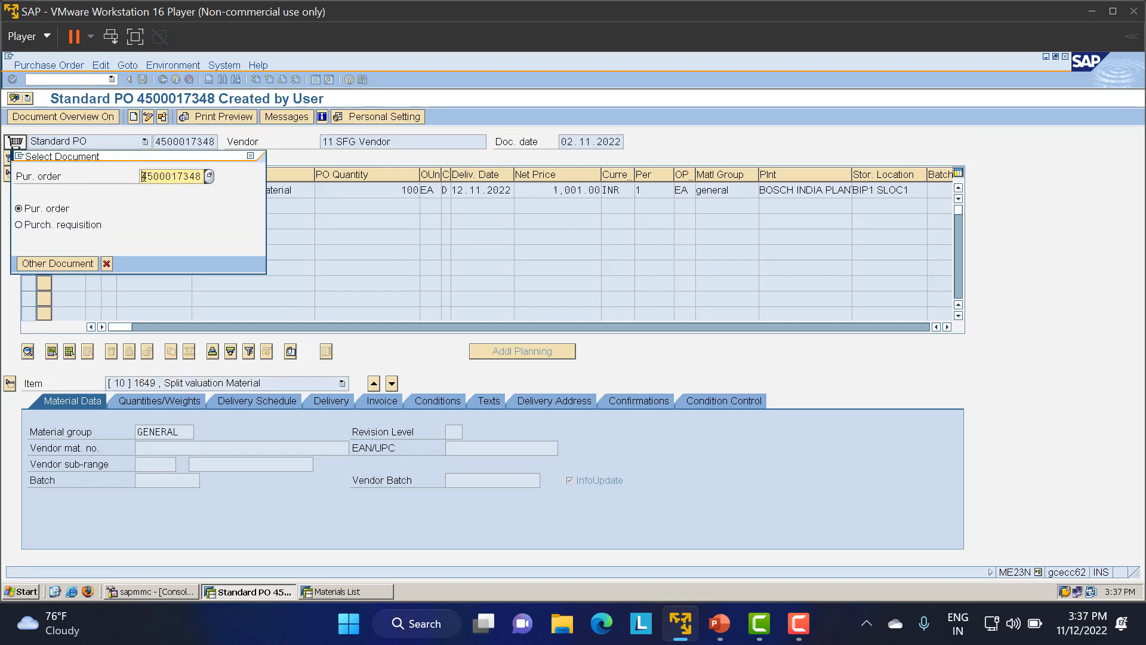
left_click_drag(141, 177, 220, 177)
key("ctrl+v")
key("Return")
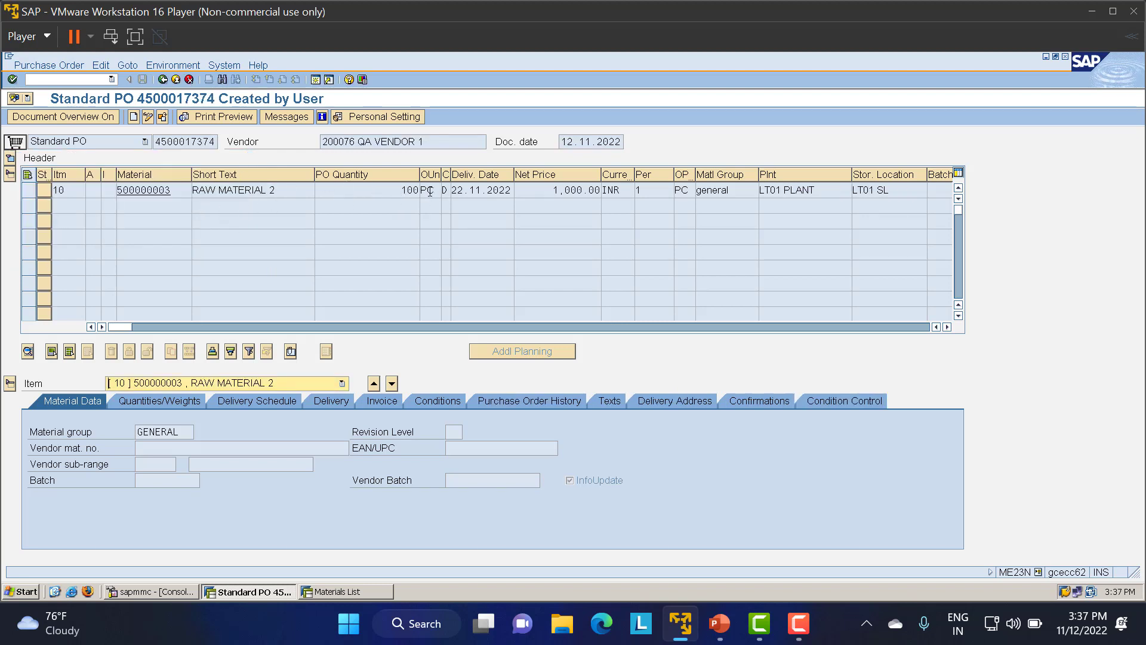
- Expand the purchase order header and compare the ordered, delivered, still-to-deliver and invoiced quantities in its status
left_click(10, 158)
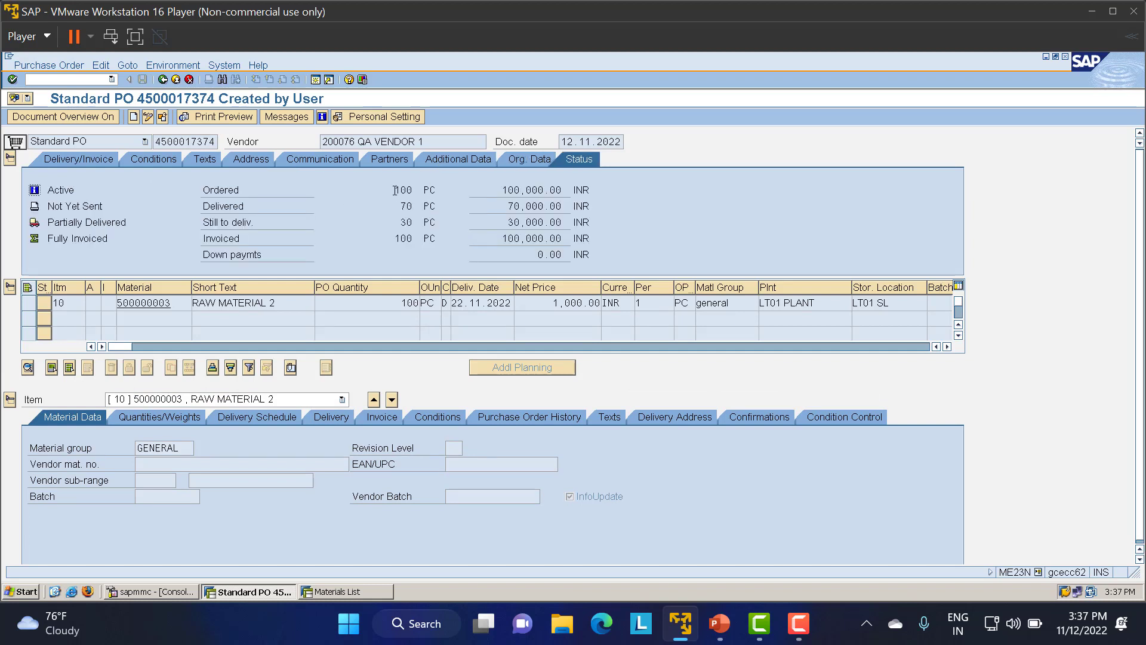
left_click_drag(393, 190, 413, 209)
left_click_drag(392, 238, 422, 206)
left_click_drag(389, 238, 418, 238)
left_click_drag(399, 222, 414, 222)
left_click(424, 222)
- Open incoming invoice entry with /NMIRO and set the invoice date to 12.11.2022
left_click(80, 78)
type("/NMIRO")
key("Return")
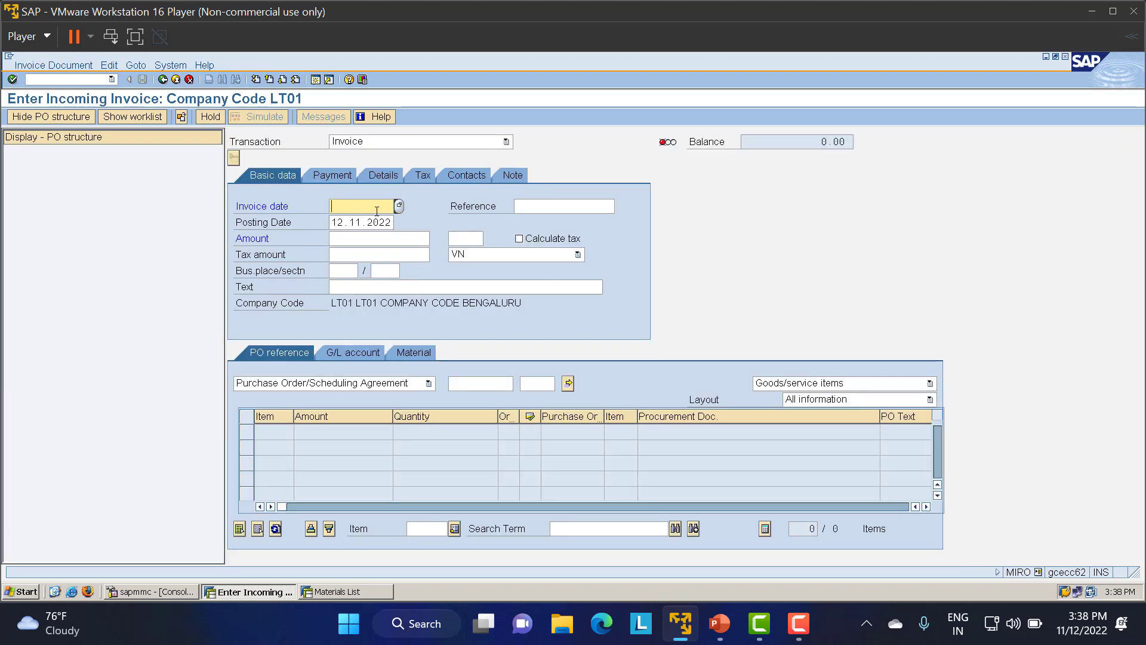
left_click(399, 207)
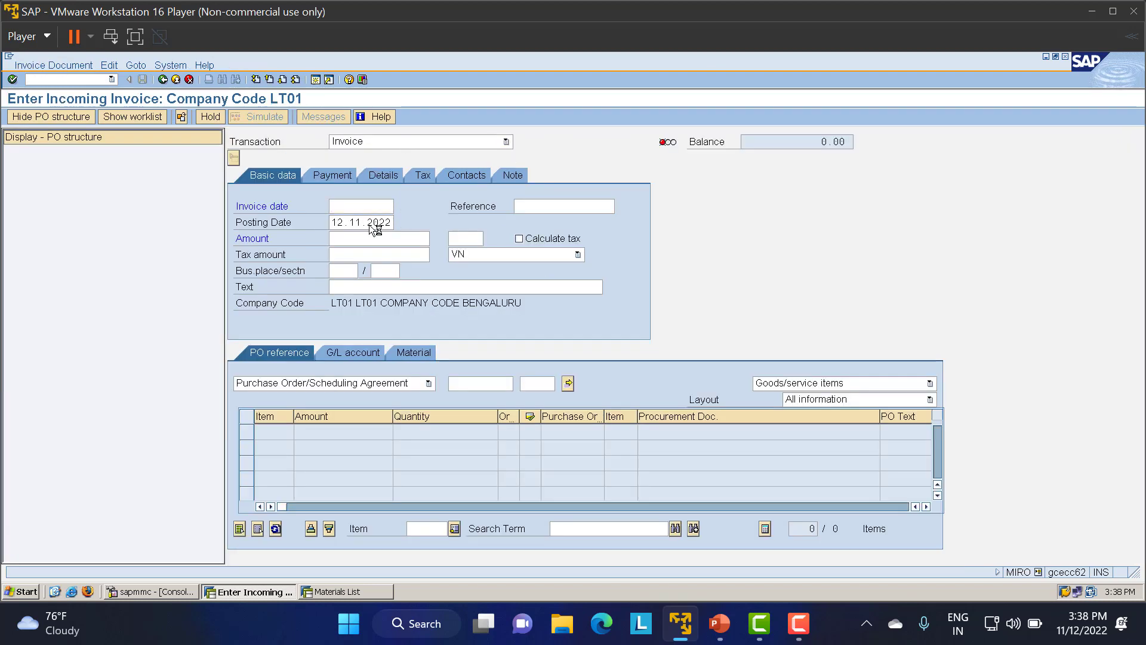
double_click(317, 326)
- Load the purchase order's item by its copied purchase order number and change the transaction type to Credit memo
left_click(479, 382)
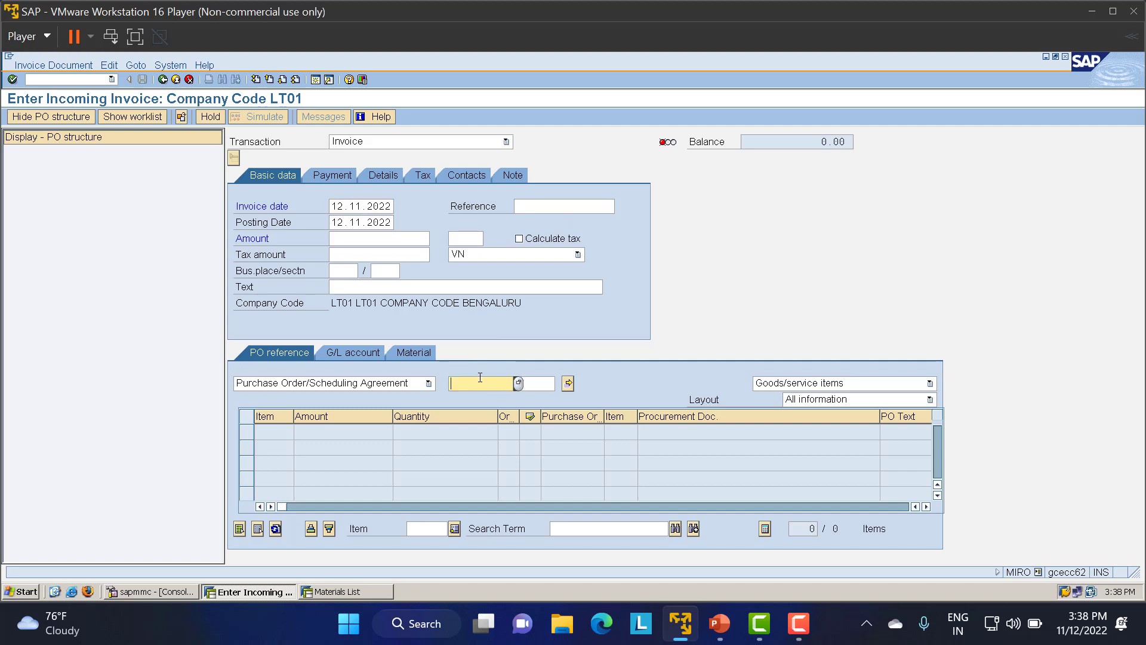
key("ctrl+v")
key("Return")
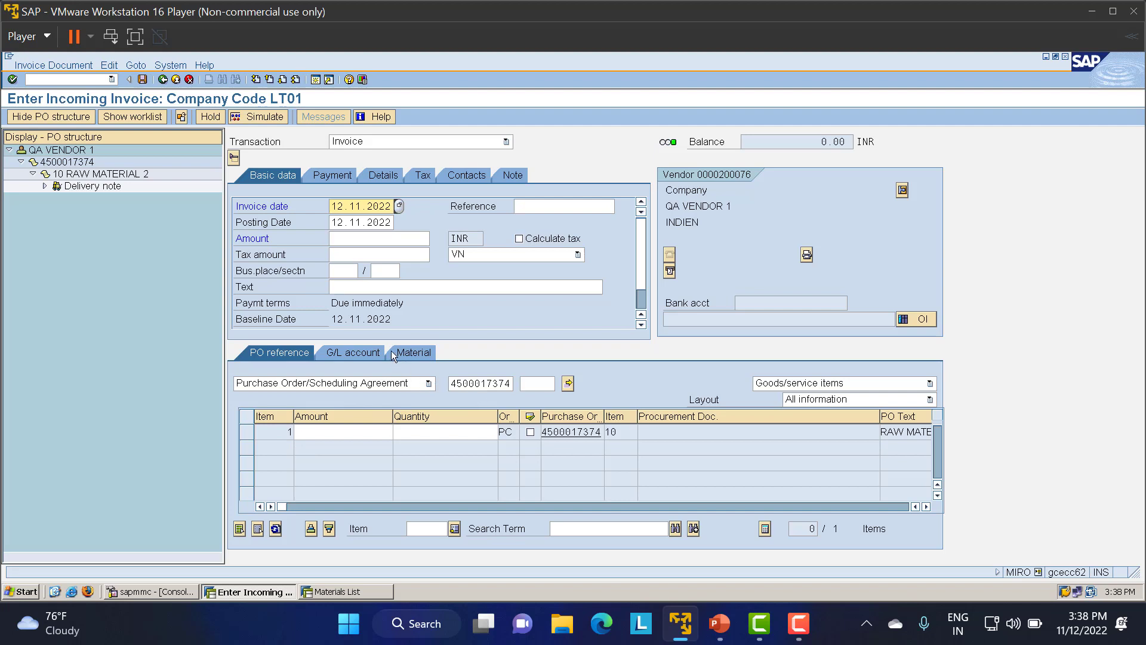
left_click(360, 143)
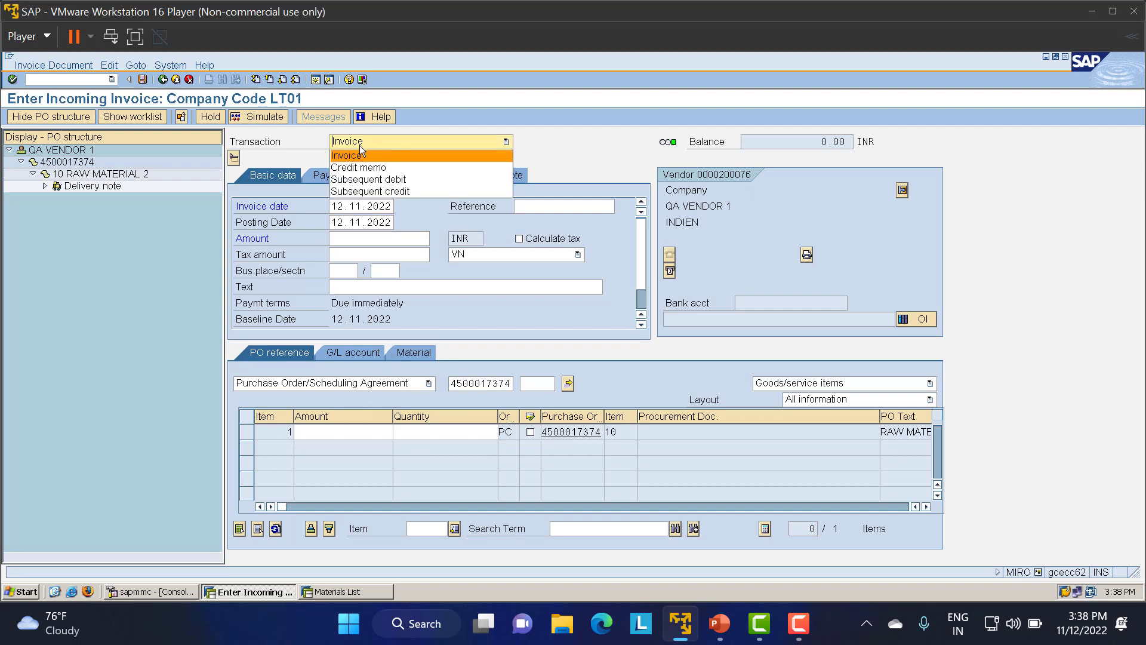
left_click(361, 168)
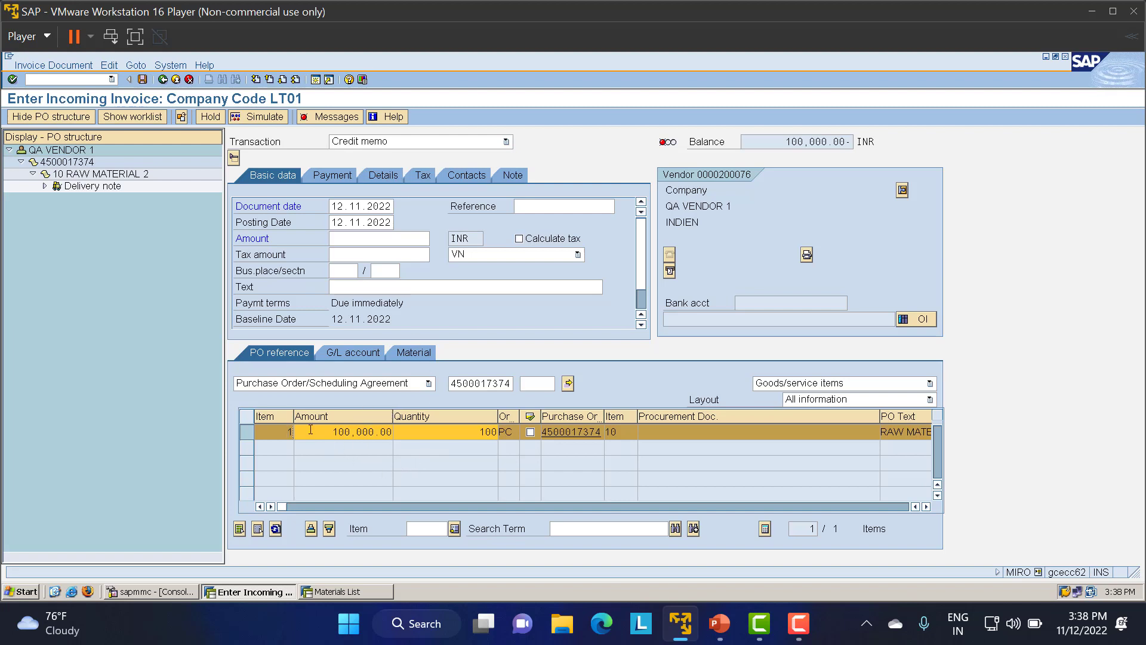
- Set the credit memo item's quantity to 30 PC
double_click(492, 433)
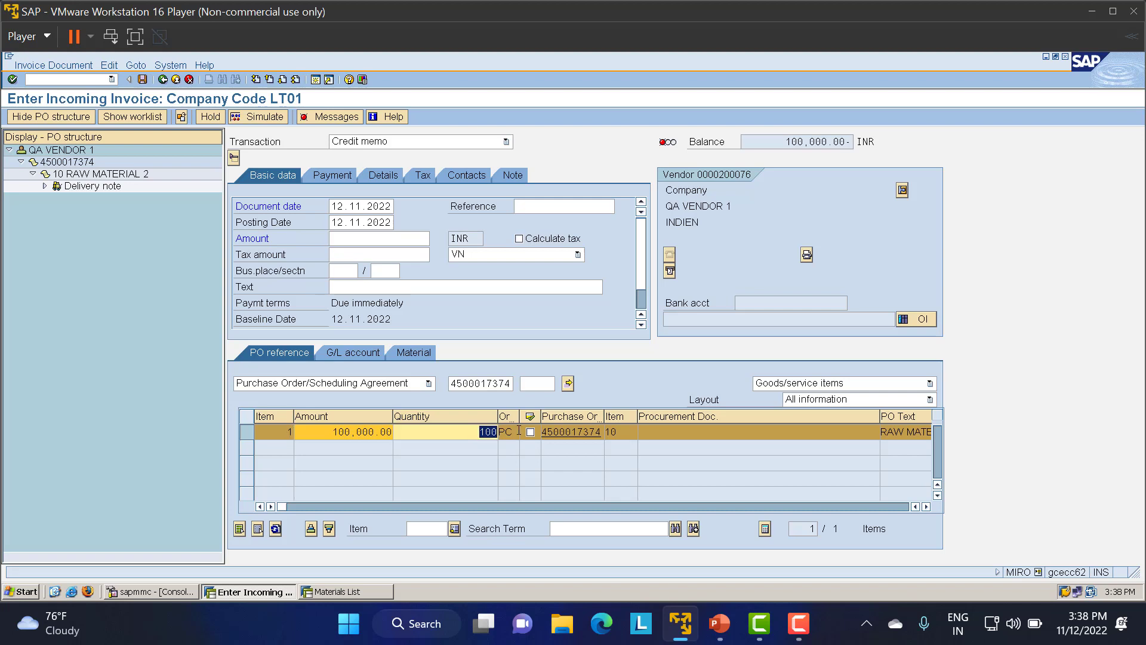
type("30")
key("Return")
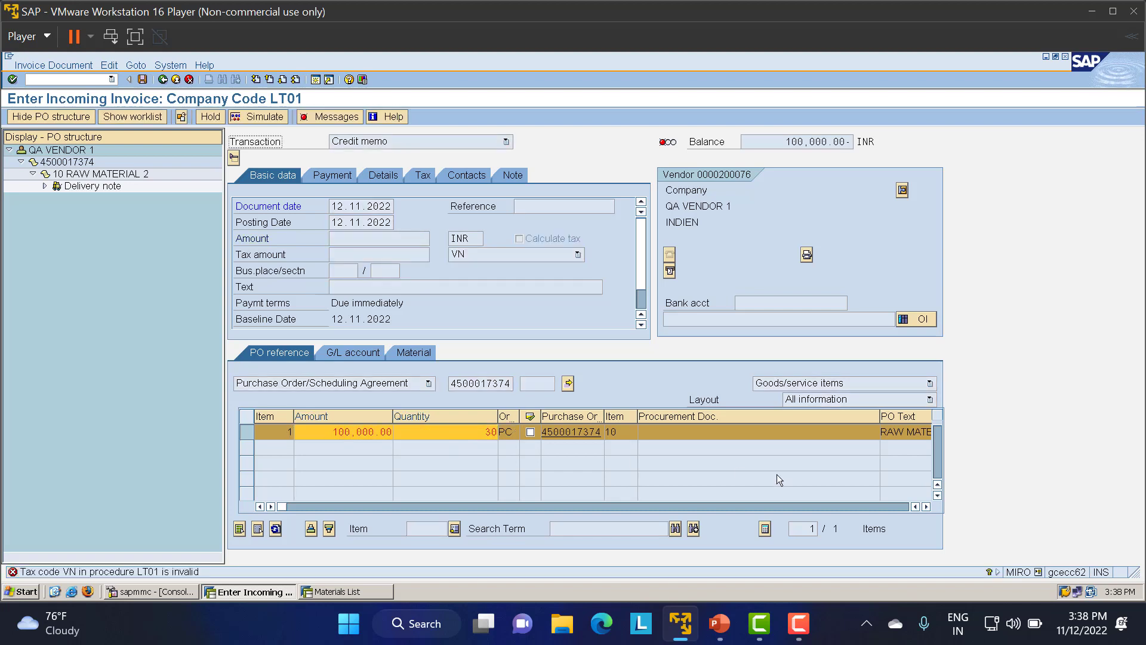
- Set the credit memo's tax code to LT (LT01 TAX CODE)
left_click(927, 507)
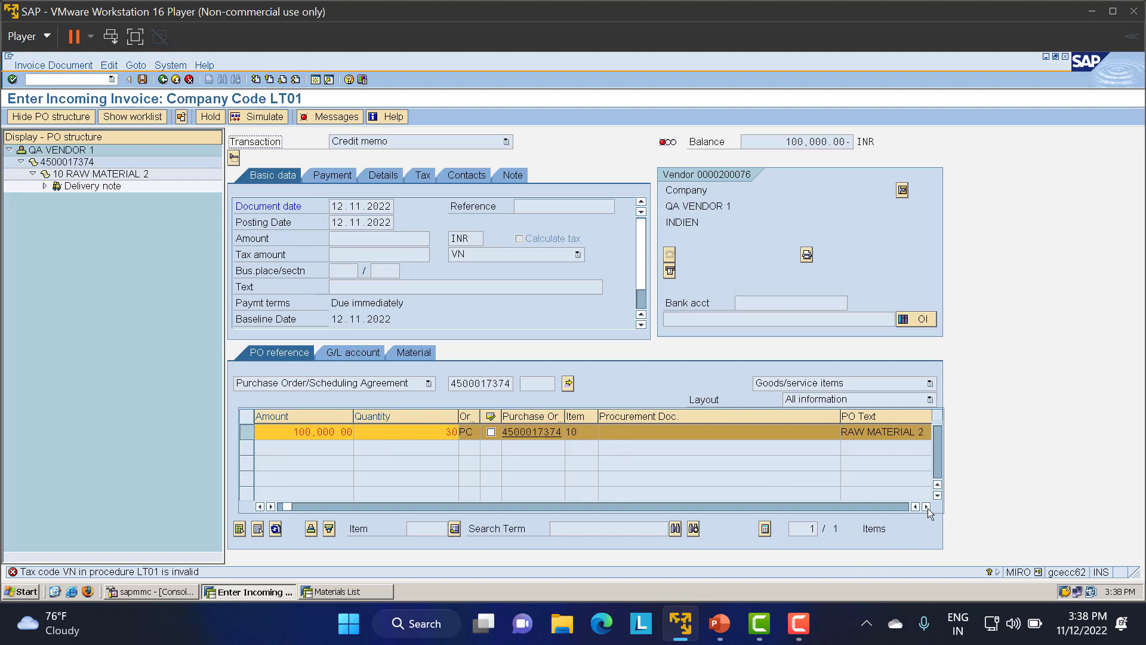
left_click(468, 256)
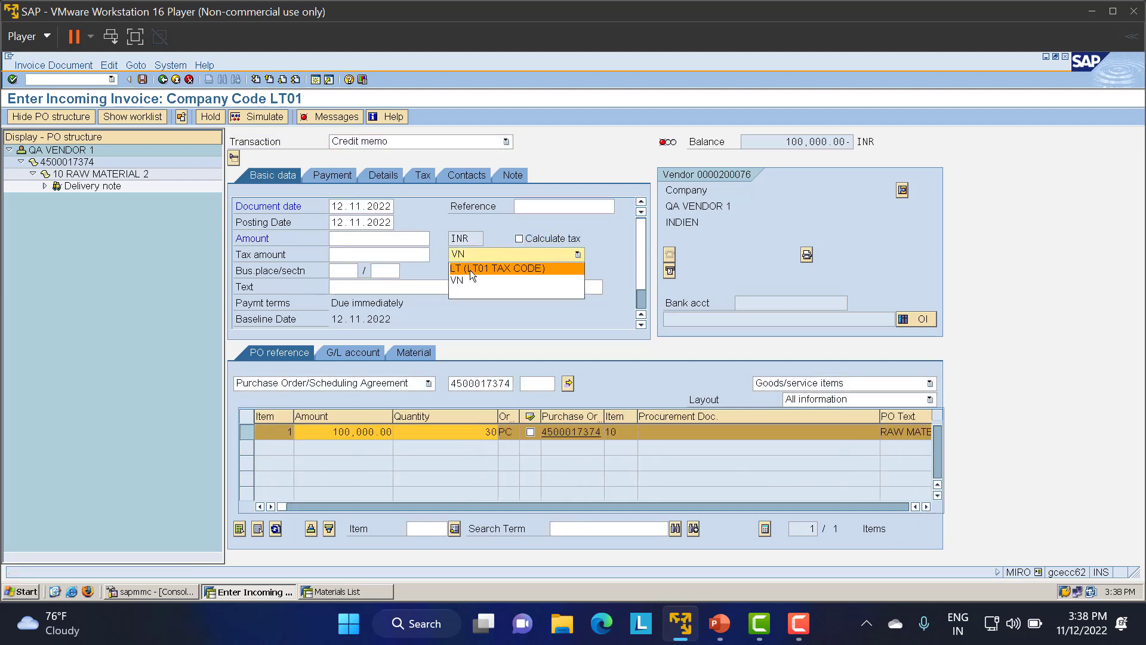
left_click(471, 269)
- Check the item's pricing conditions and set the credit memo item's amount to 30000 INR
double_click(322, 430)
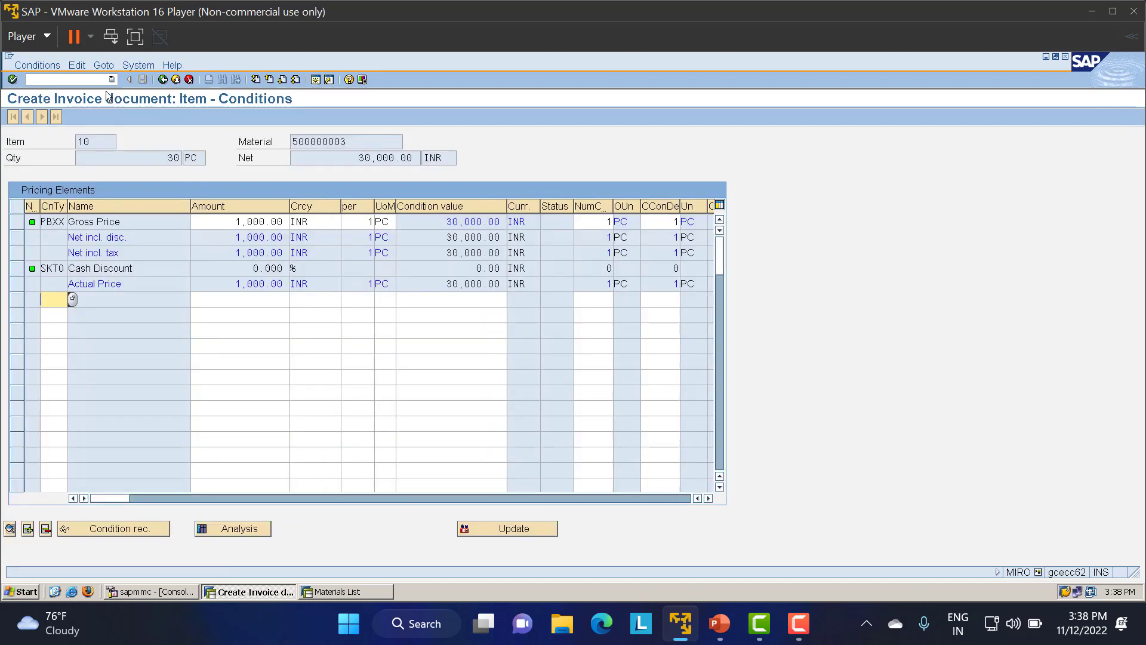
left_click(163, 79)
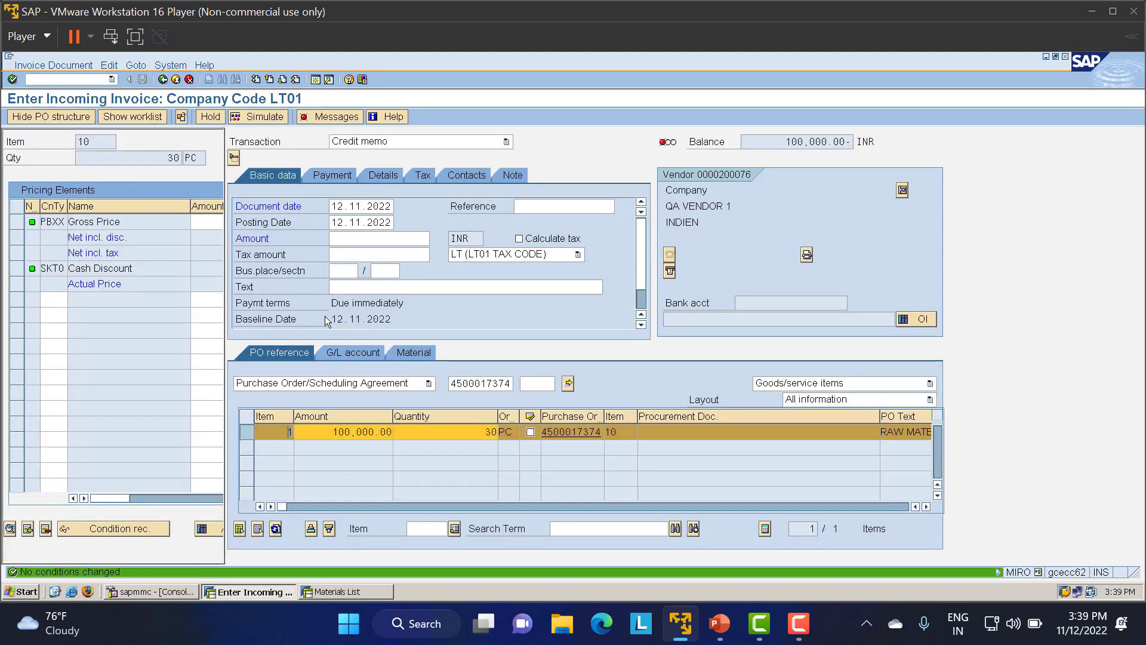
left_click(324, 433)
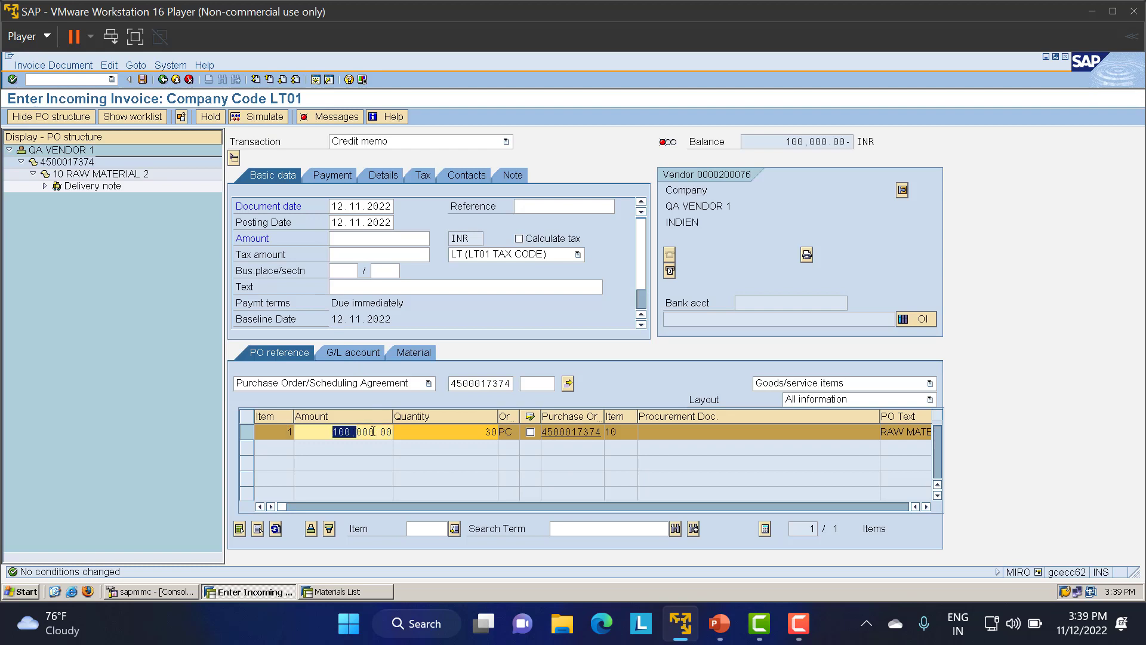
left_click(406, 431)
key("BackSpace")
key("BackSpace")
key("BackSpace")
key("BackSpace")
key("BackSpace")
key("BackSpace")
key("BackSpace")
key("BackSpace")
key("BackSpace")
key("BackSpace")
type("30000")
key("Return")
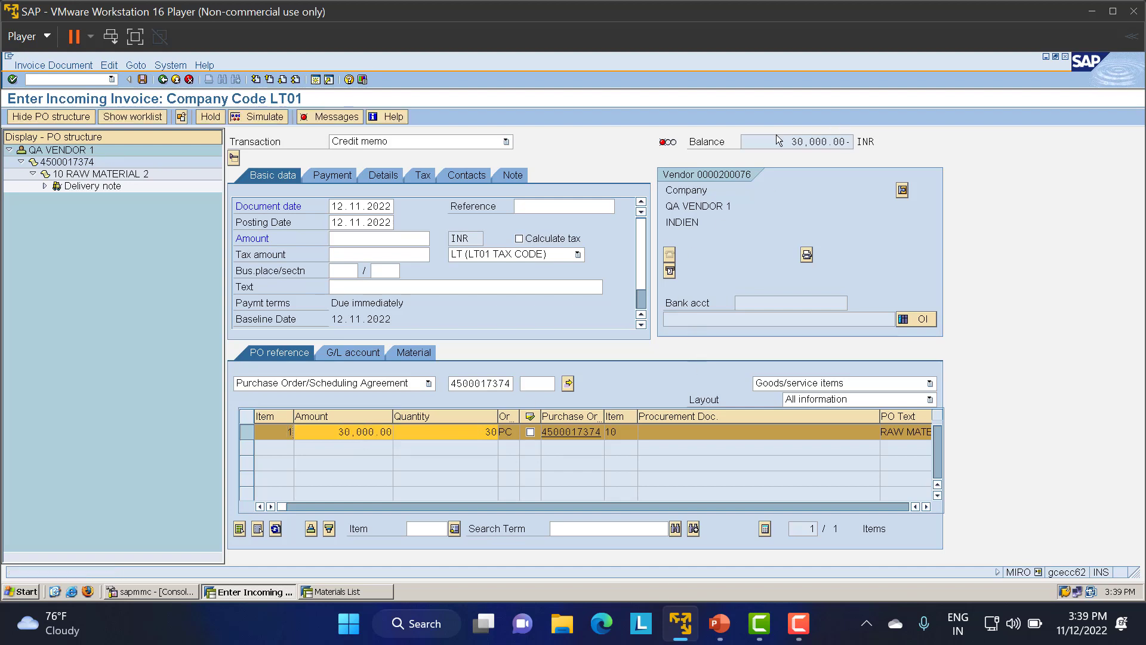
- Copy the balance of 30,000.00 INR into the credit memo's header amount
left_click_drag(788, 144, 868, 146)
key("ctrl+c")
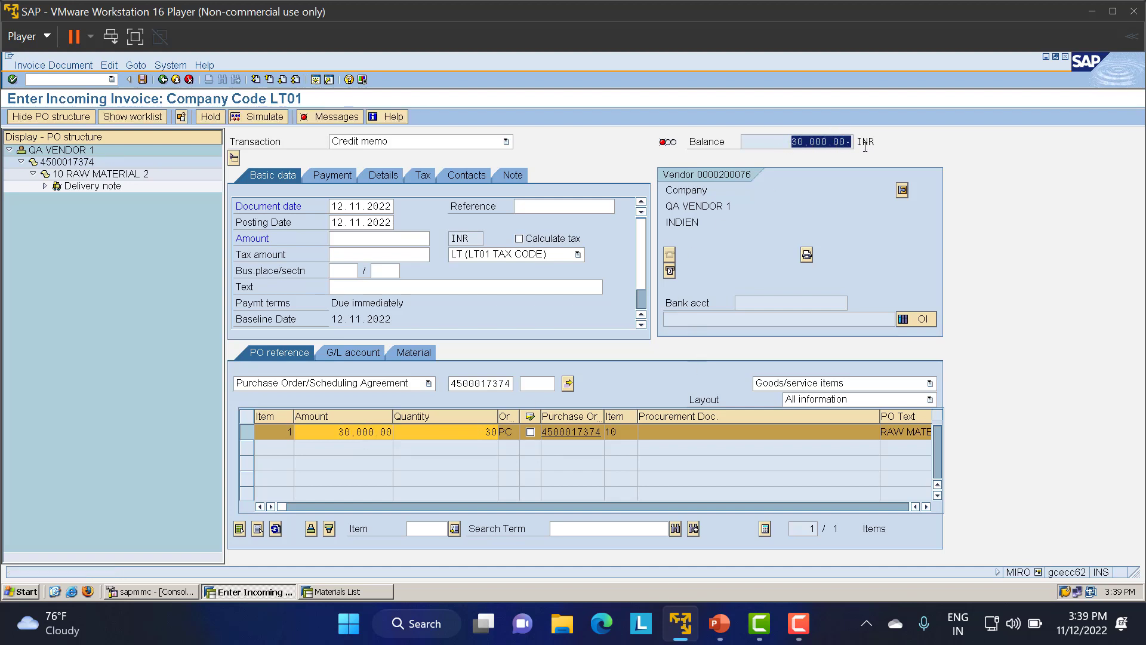
left_click(414, 240)
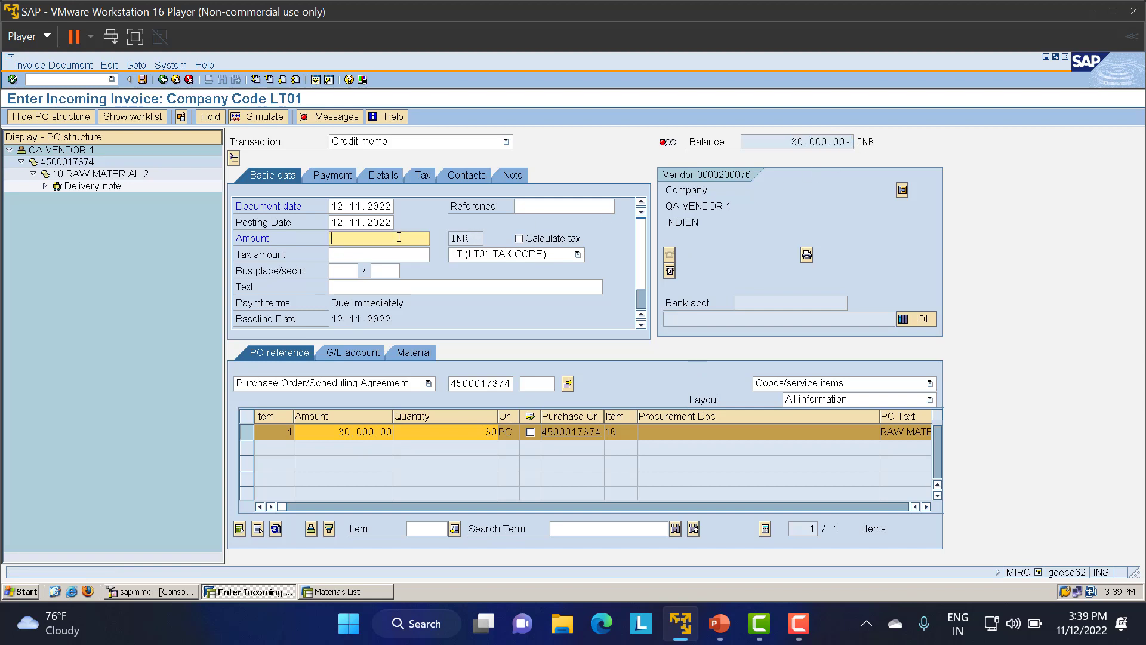
key("ctrl+v")
key("Return")
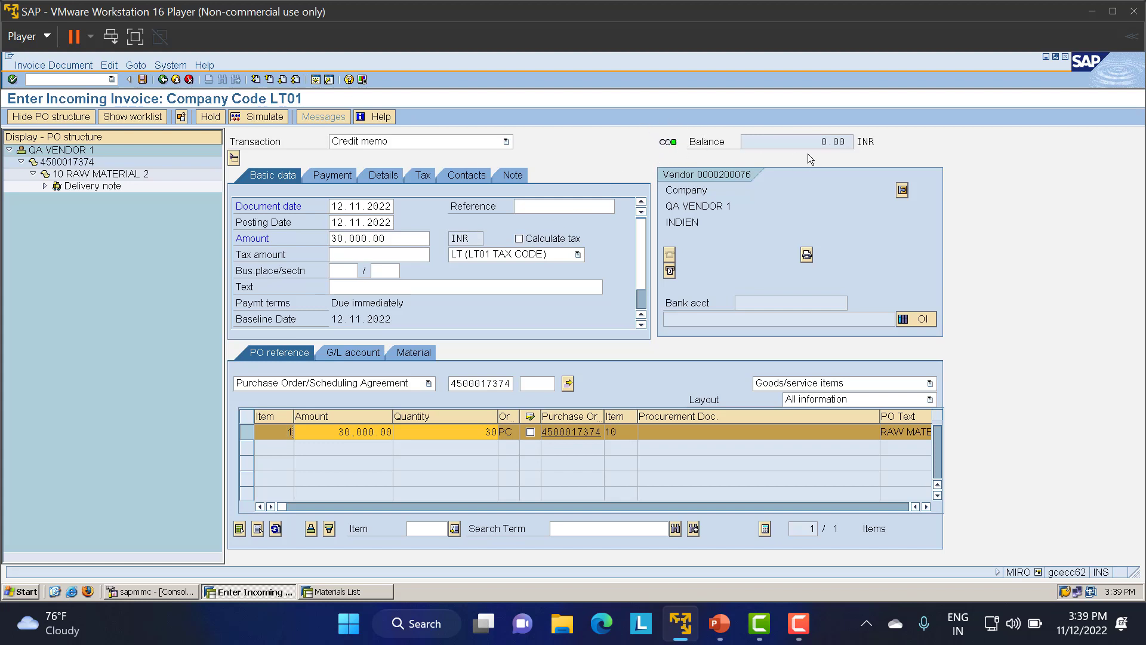
- Simulate the credit memo to review its debit and credit lines, and post it
left_click(260, 115)
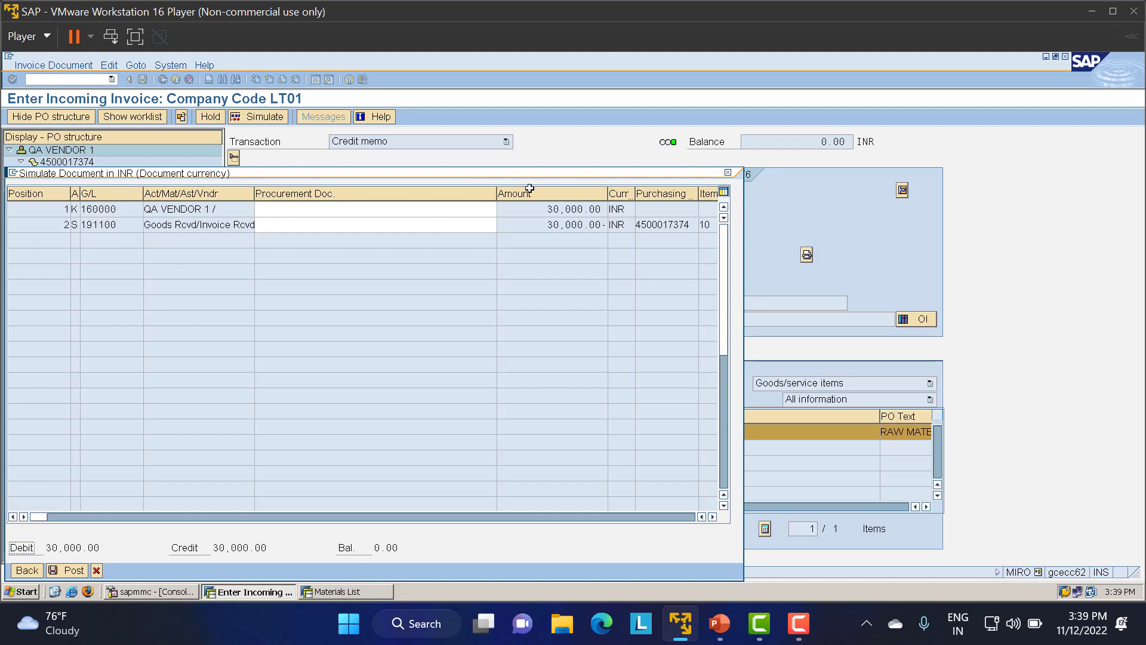
left_click(728, 173)
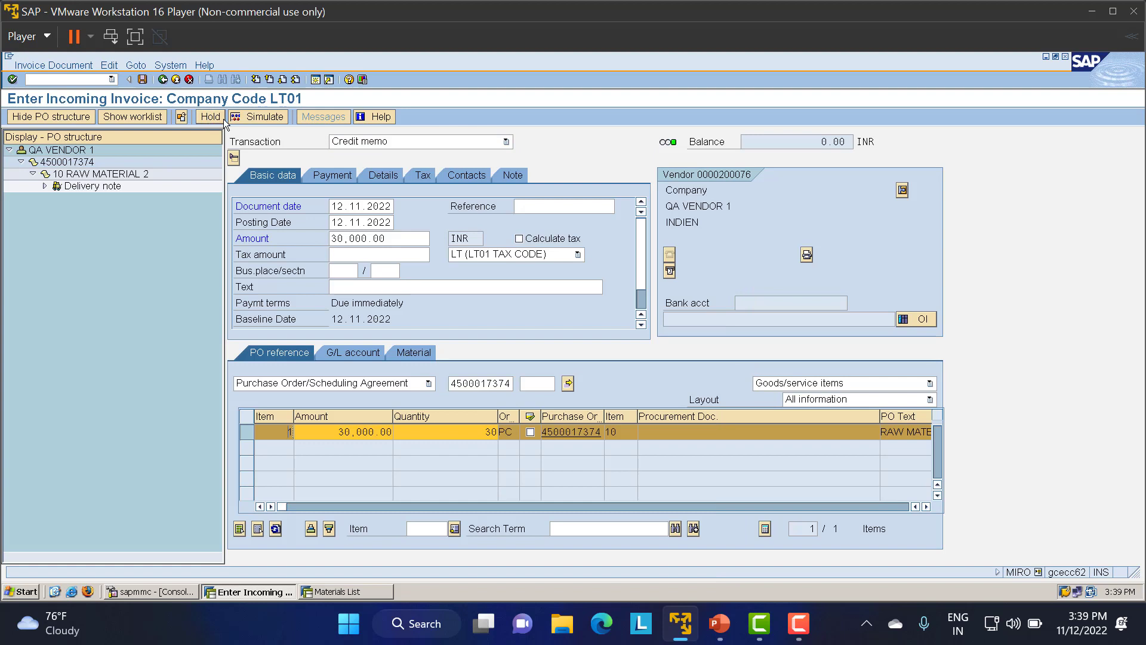
left_click(142, 80)
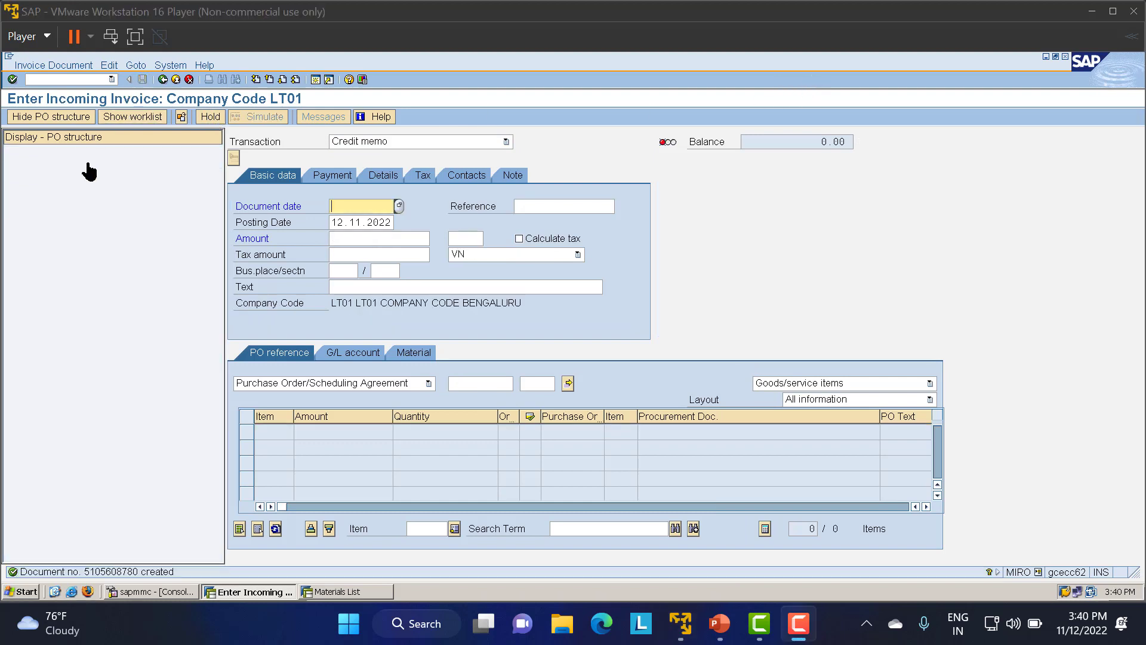
- Display the posted credit memo with /NMIR4 and examine the entries of its follow-on accounting document
left_click(73, 80)
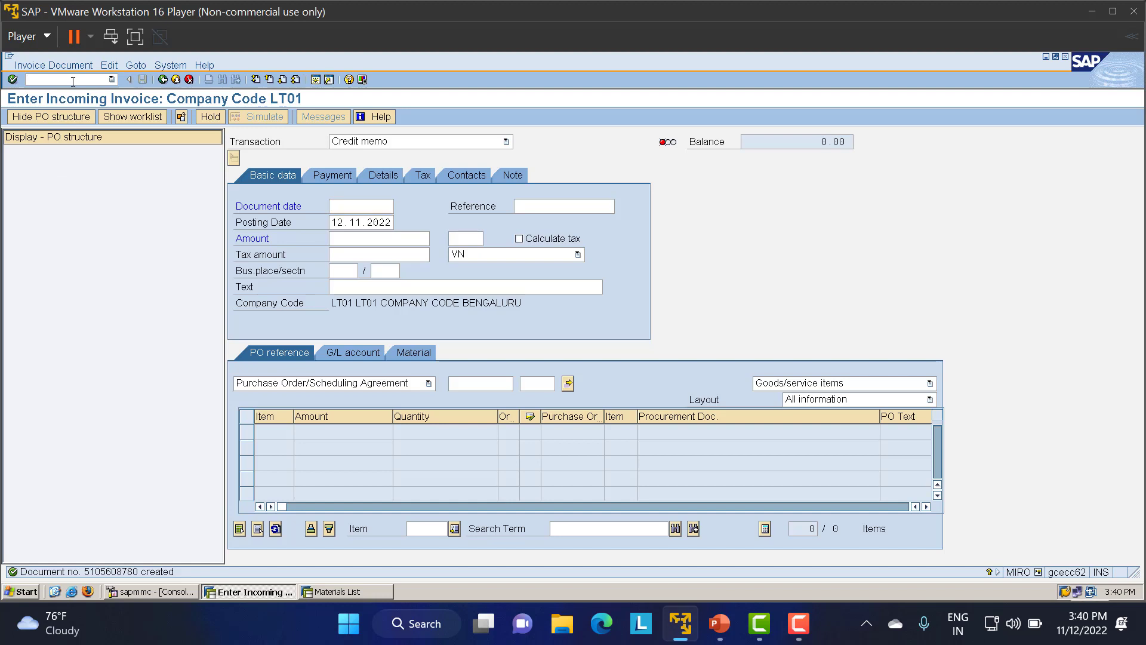
type("/NMIR4")
key("Return")
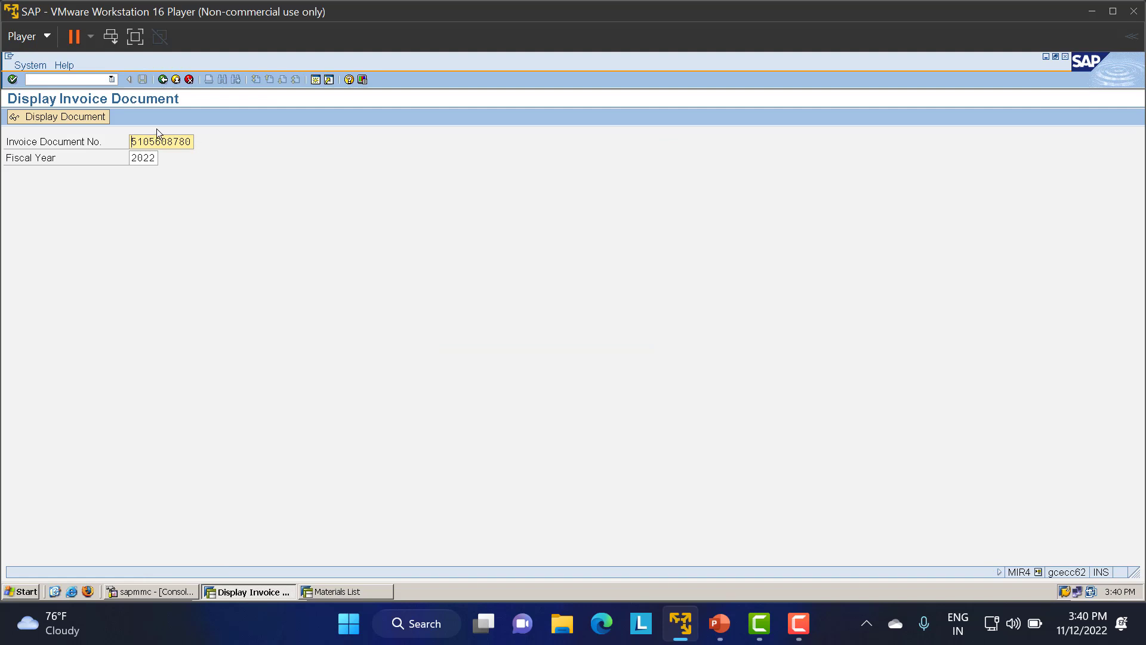
key("Return")
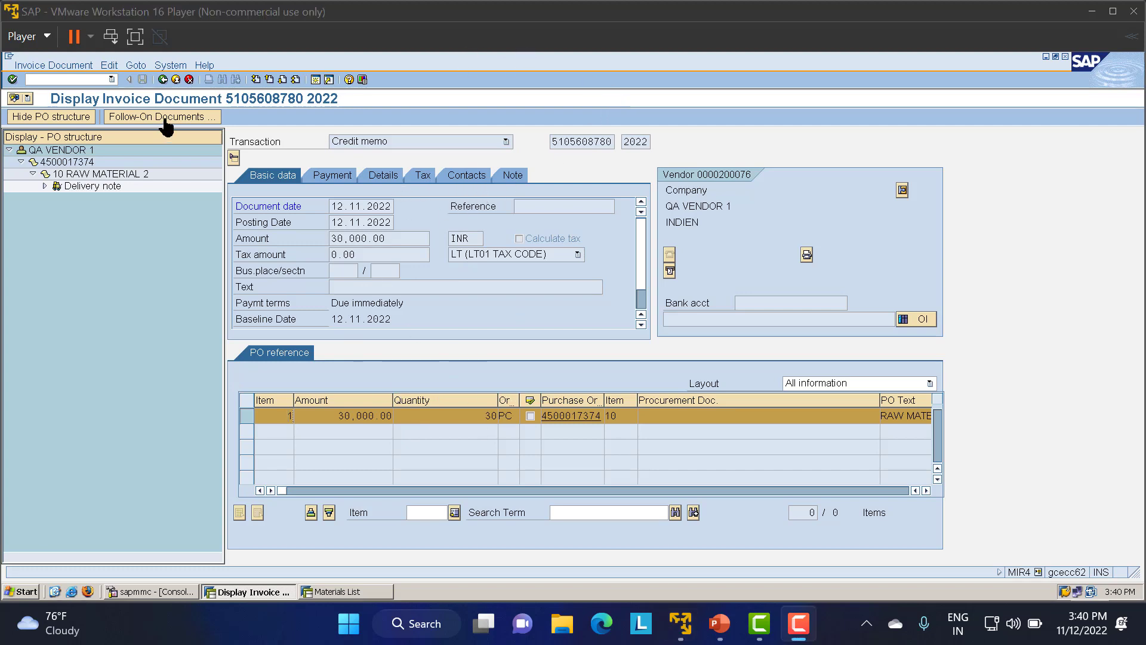
left_click(166, 118)
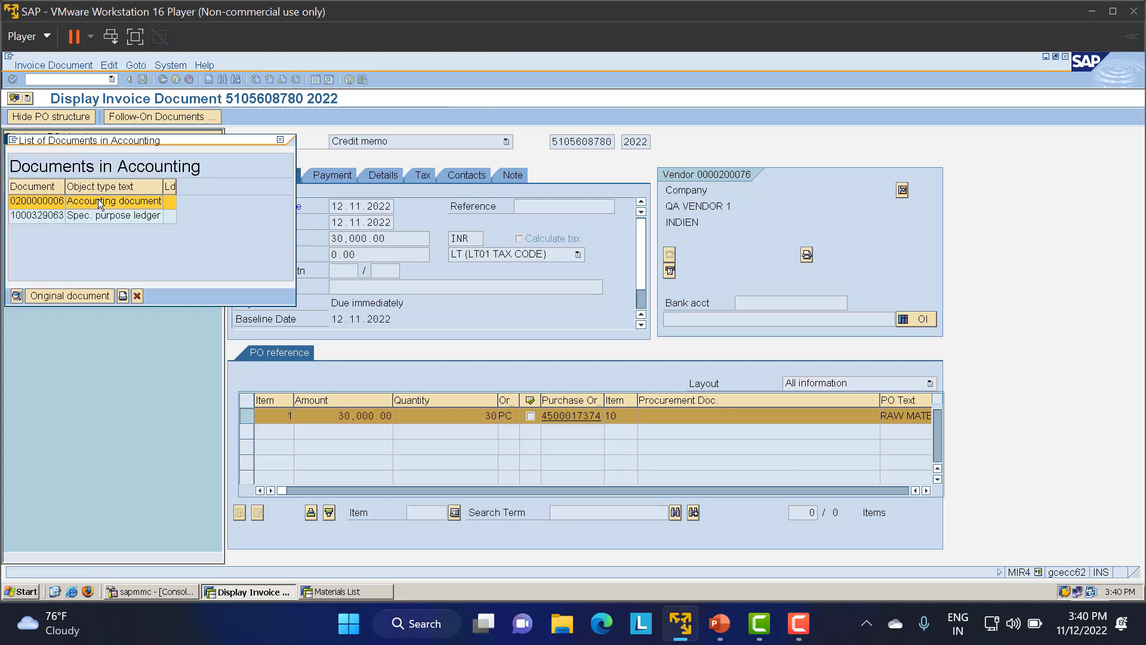
double_click(141, 204)
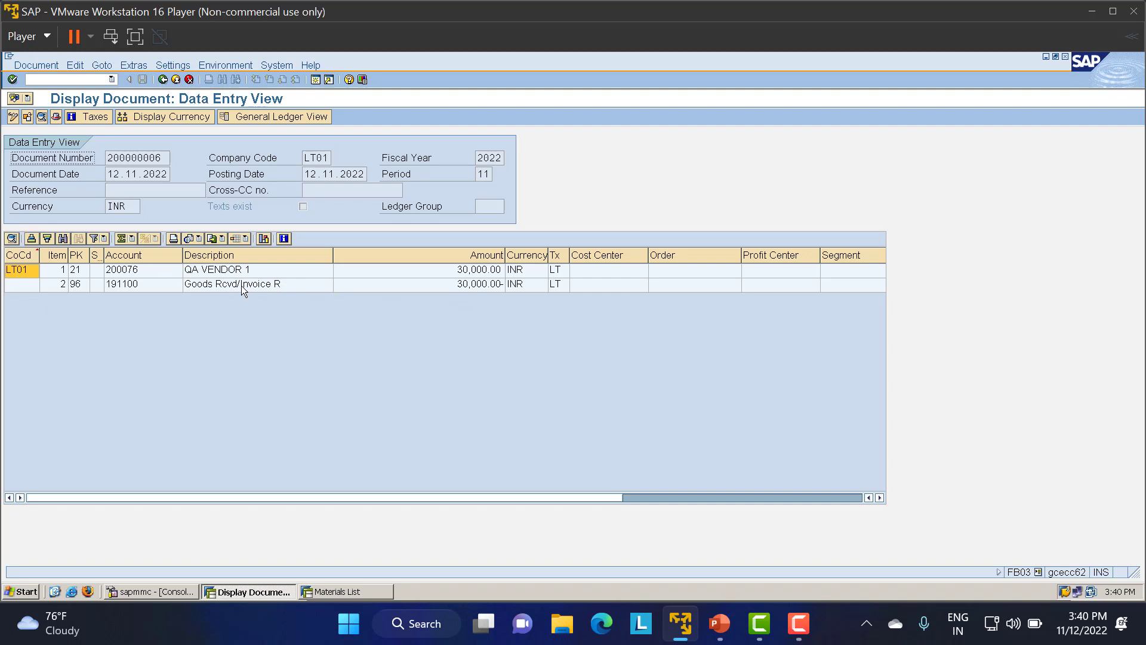
left_click(164, 80)
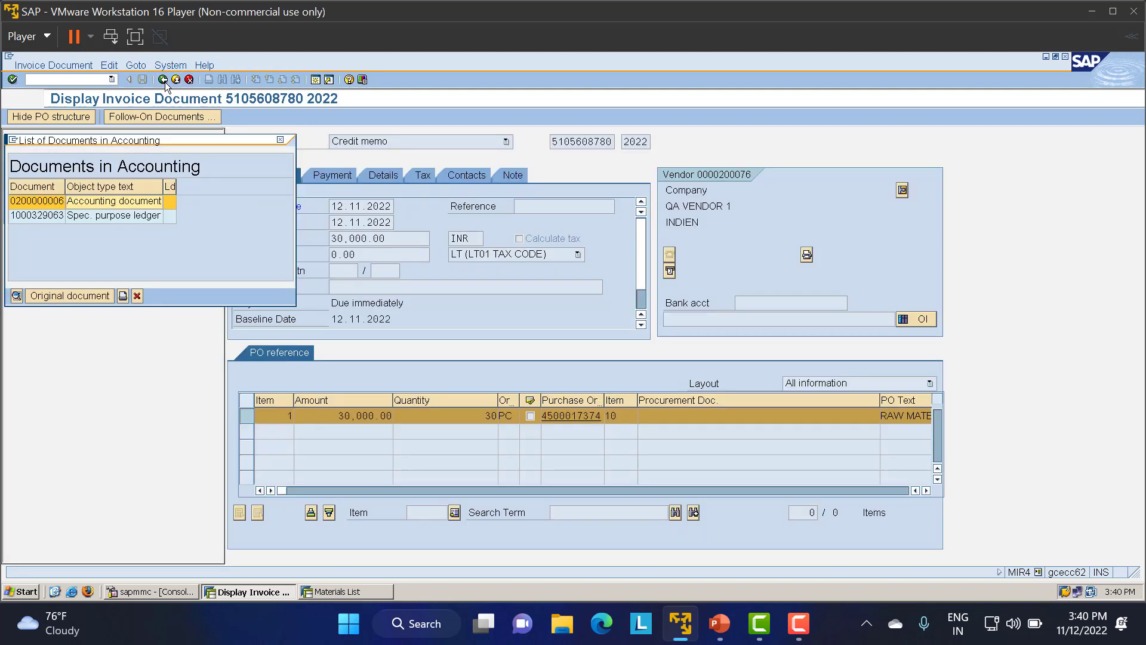
left_click(164, 82)
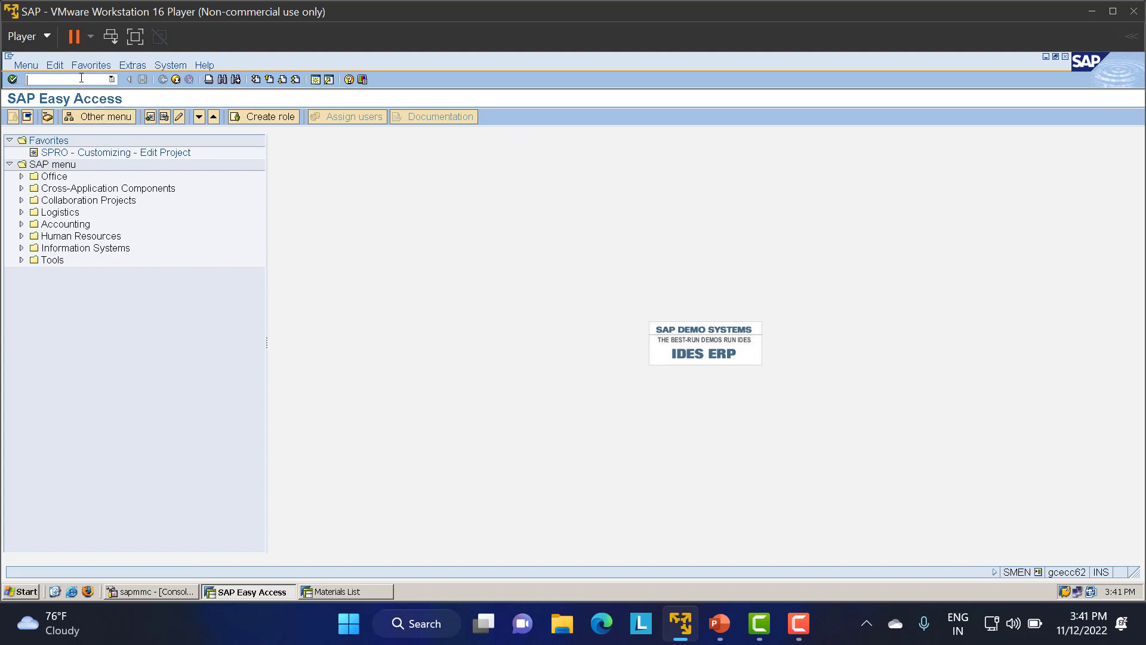
- Display the original invoice document, whose number ends in 79, with NMIR4 and examine its accounting document
type("NMIR4")
key("Return")
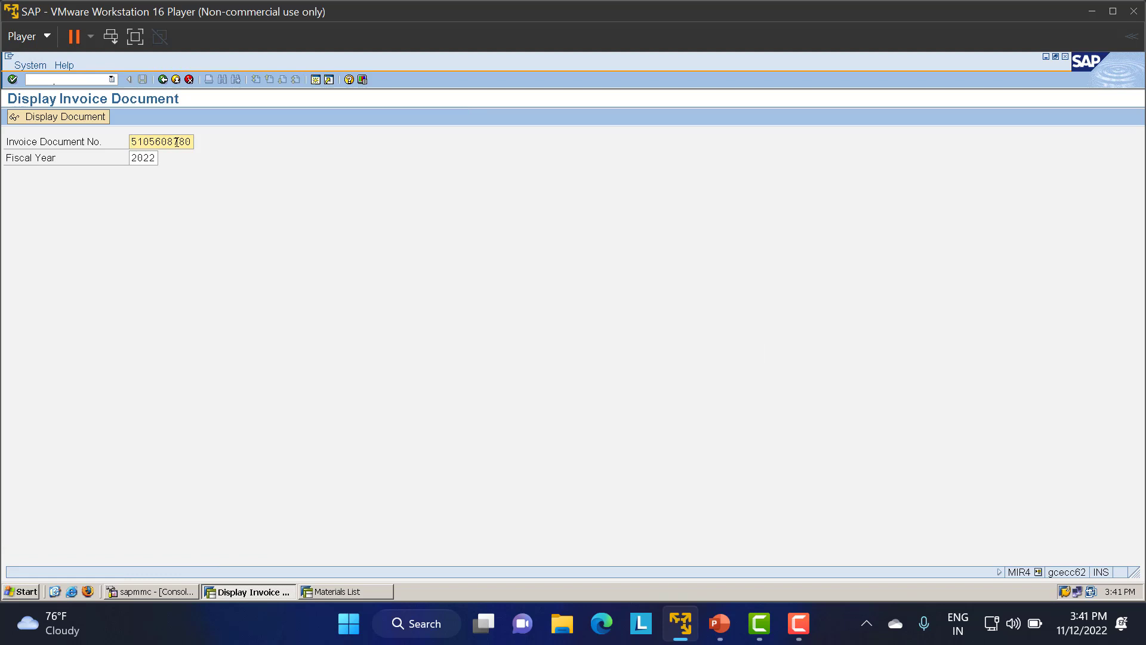
left_click_drag(180, 142, 210, 142)
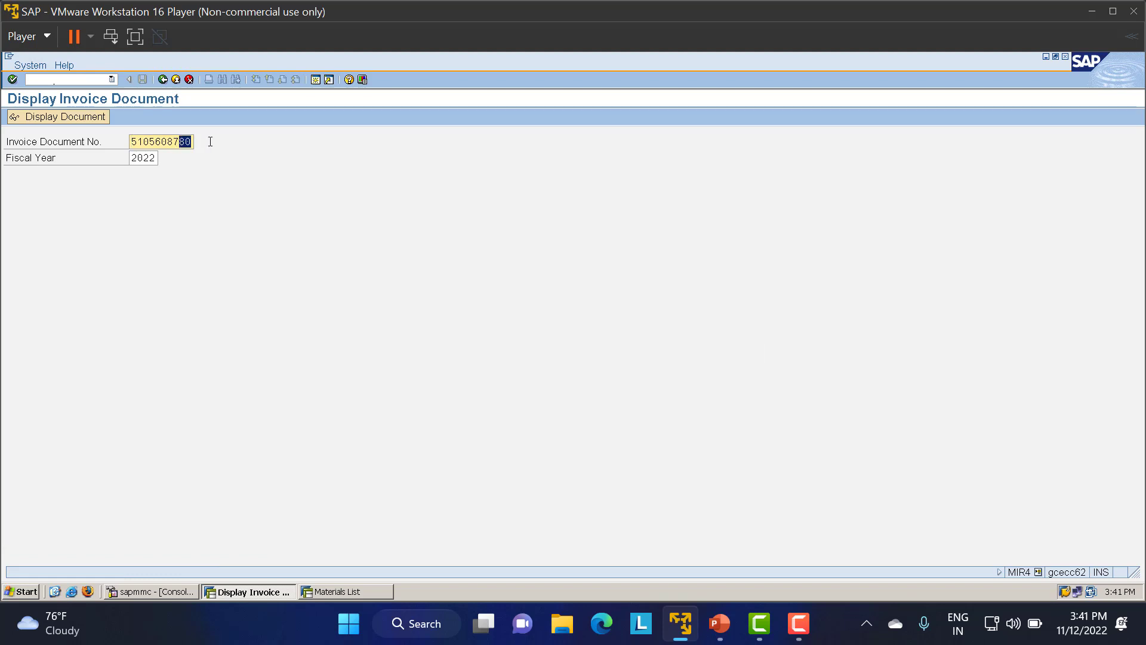
type("79")
key("Return")
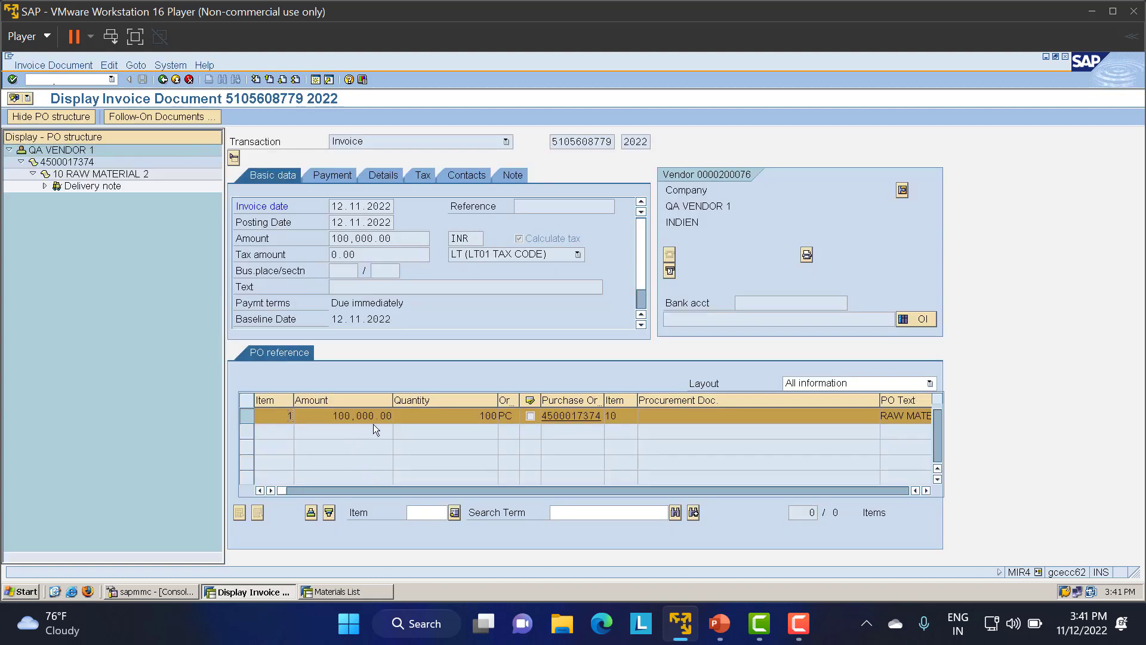
left_click(162, 114)
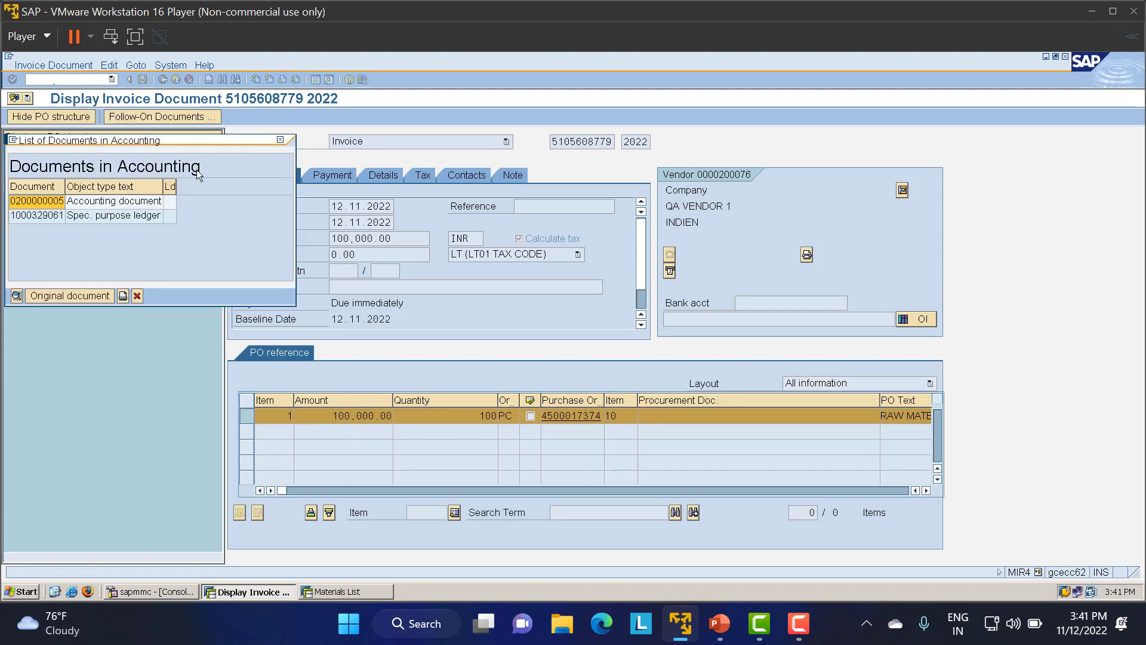
double_click(119, 203)
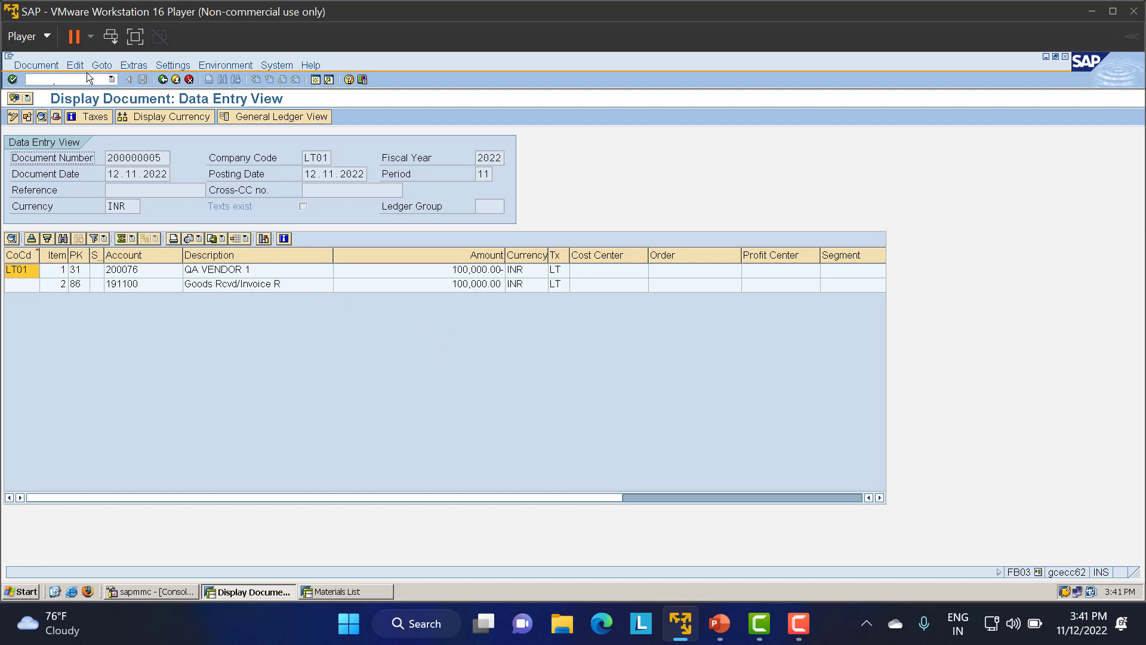
- Open purchase order display with /NME23N and load the credited purchase order by its number
left_click(68, 78)
type("/NME23N")
key("Return")
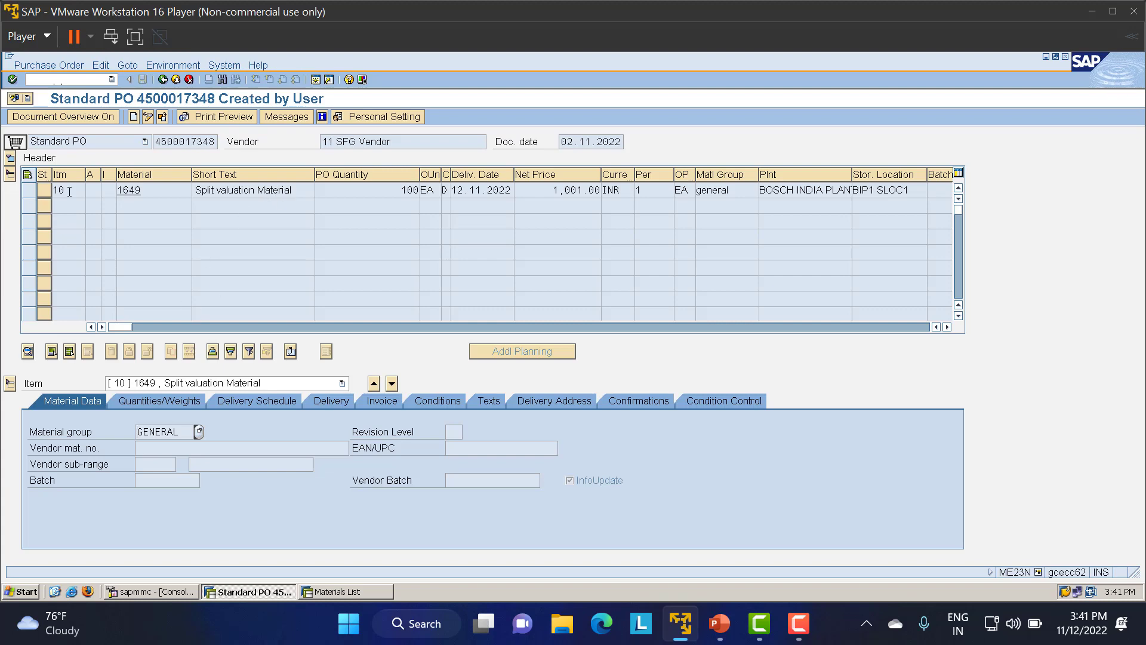
left_click(162, 116)
type("4500017374")
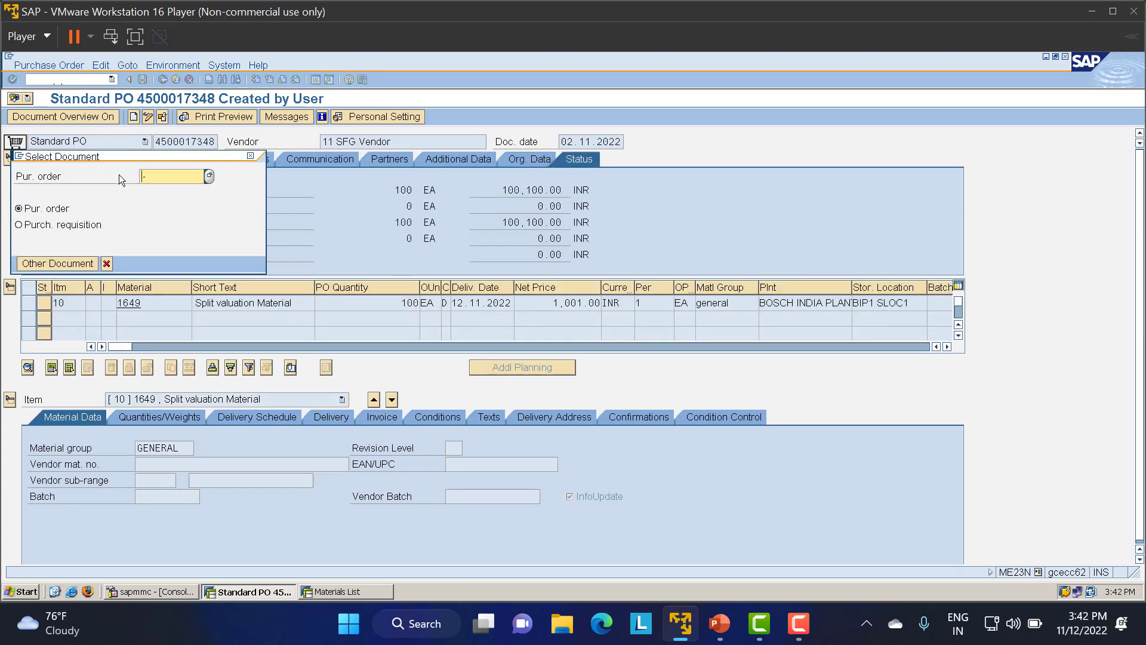
key("Return")
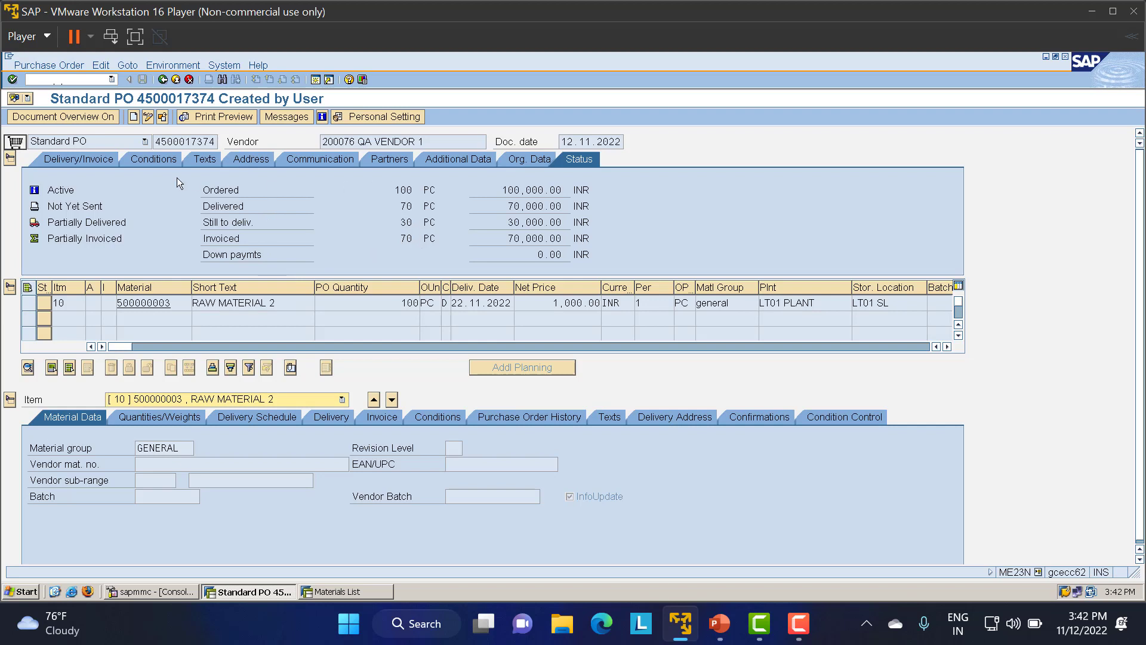
- Compare the ordered, delivered, still-to-deliver and invoiced quantities in the purchase order's status after the credit memo
left_click_drag(395, 191, 418, 239)
left_click(429, 194)
left_click(429, 238)
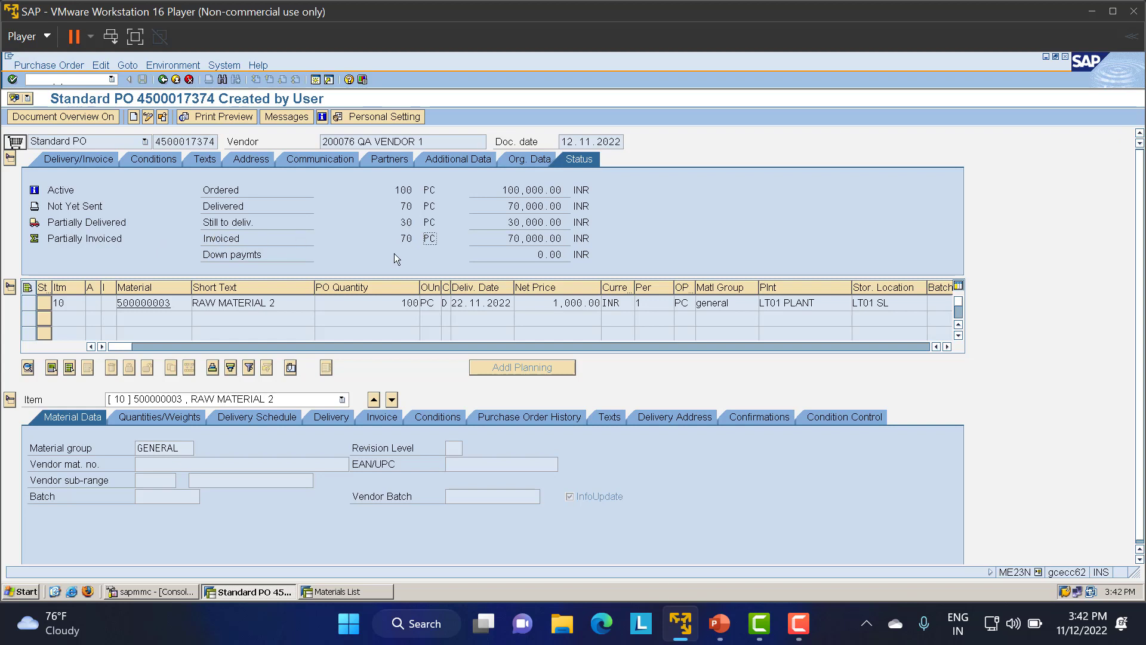
left_click(402, 222)
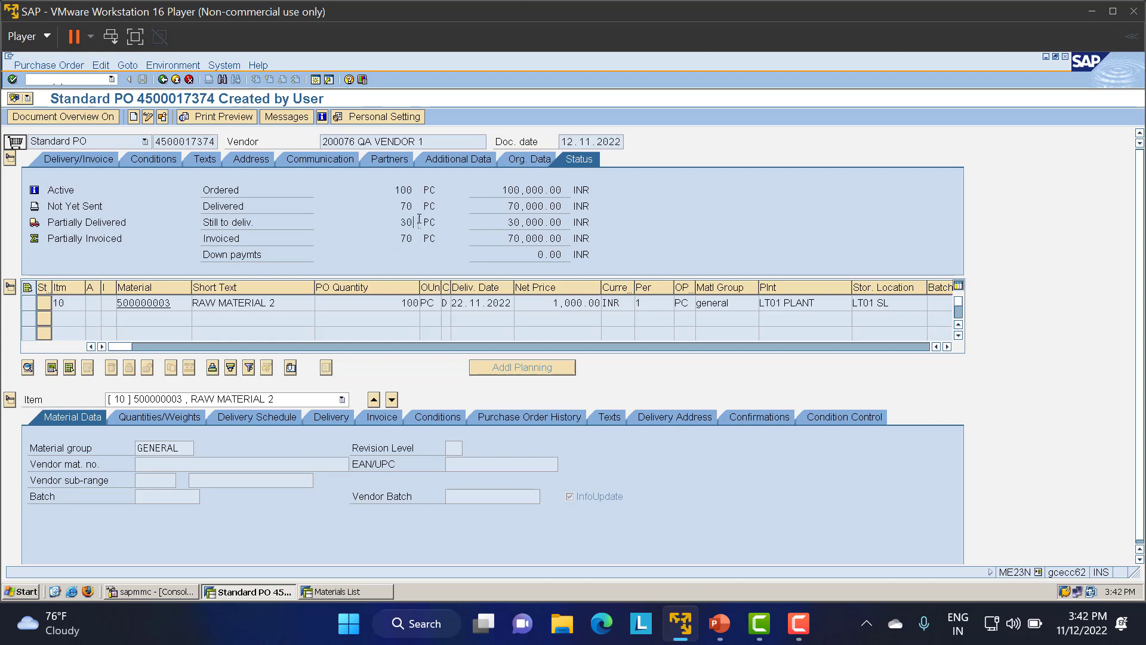